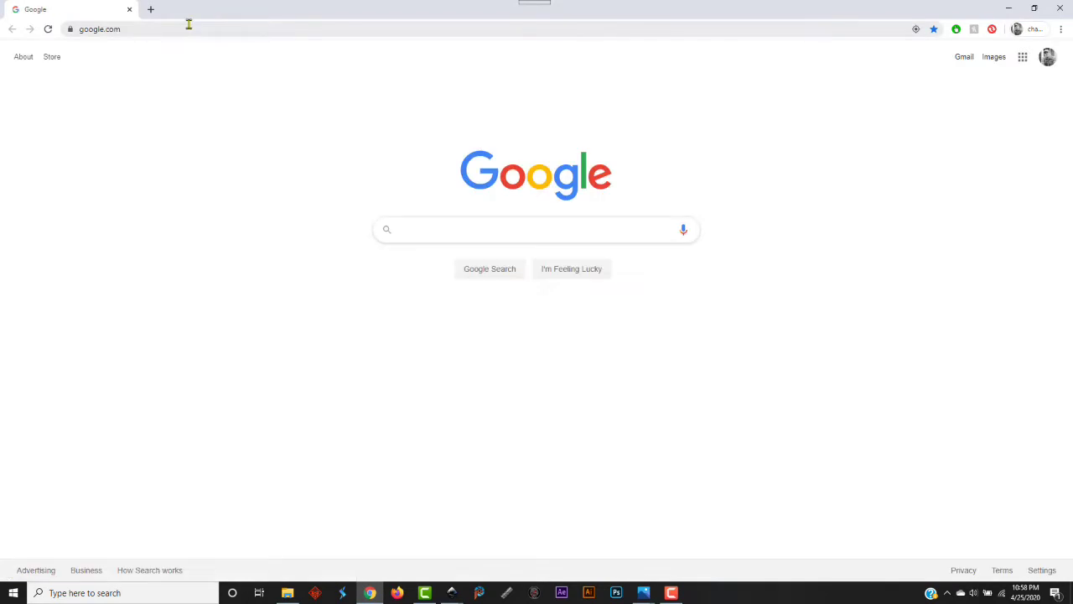
Load inkscape.org in Chrome by entering 'ink' in the address bar.
left_click(188, 27)
type("inkscape.org")
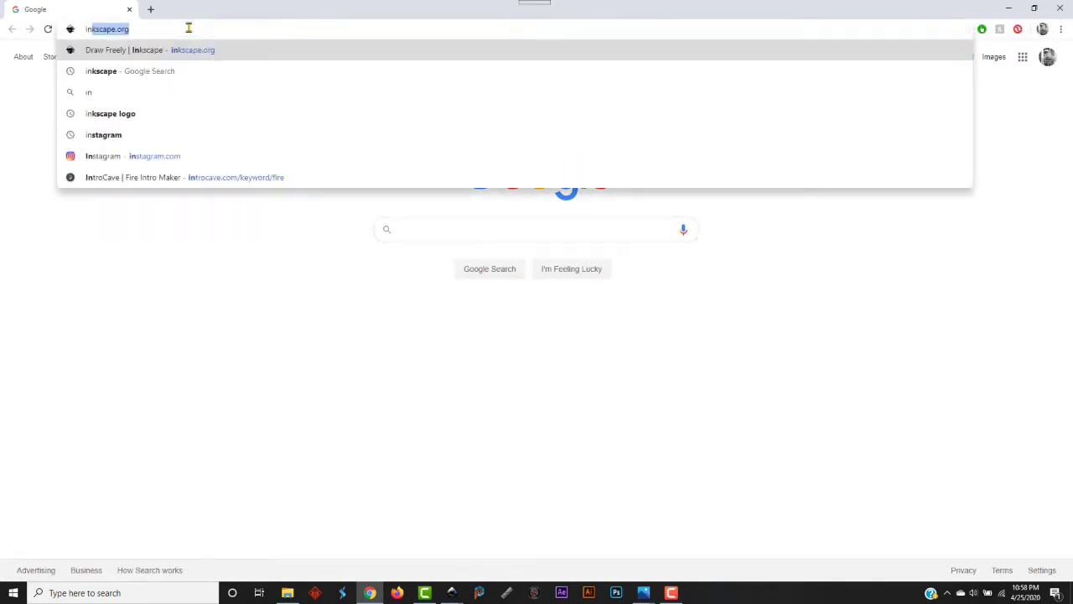
key("Return")
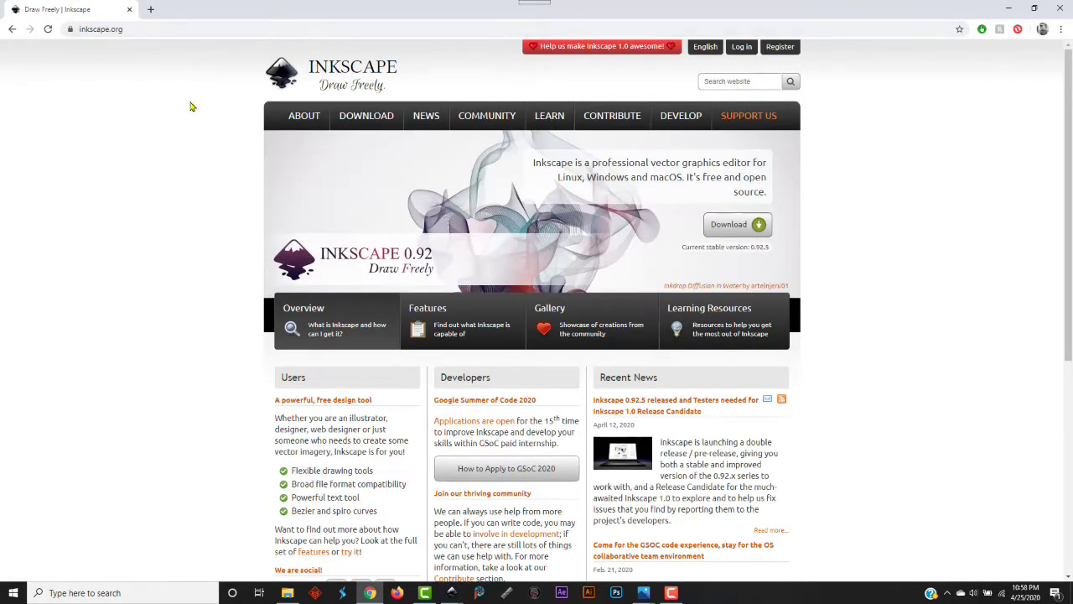
mouse_move(366, 124)
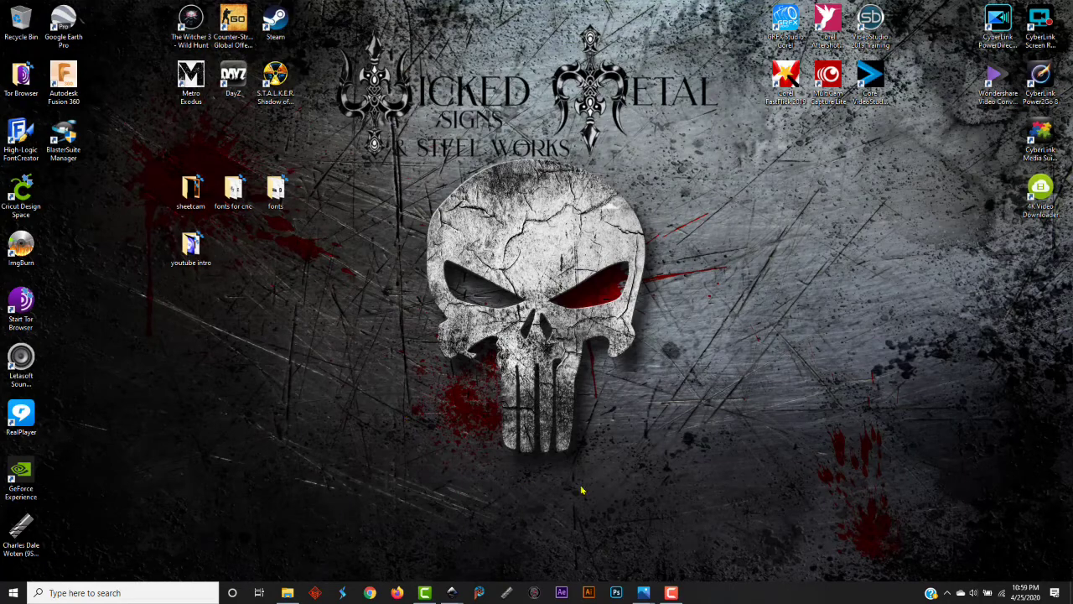
View the Wicked Metal logo photo, then close it.
mouse_move(643, 593)
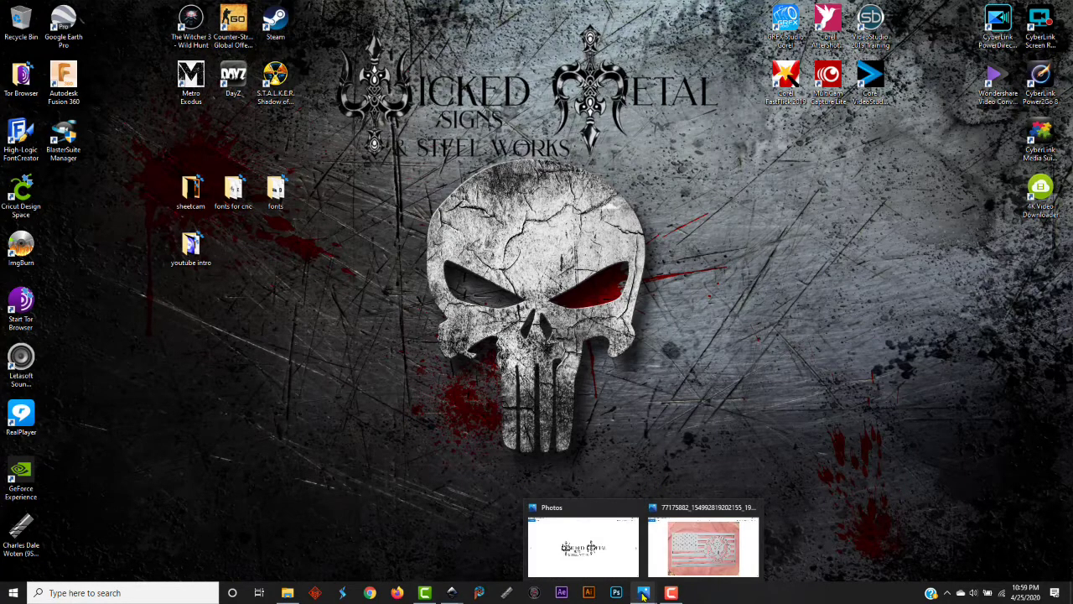
left_click(594, 561)
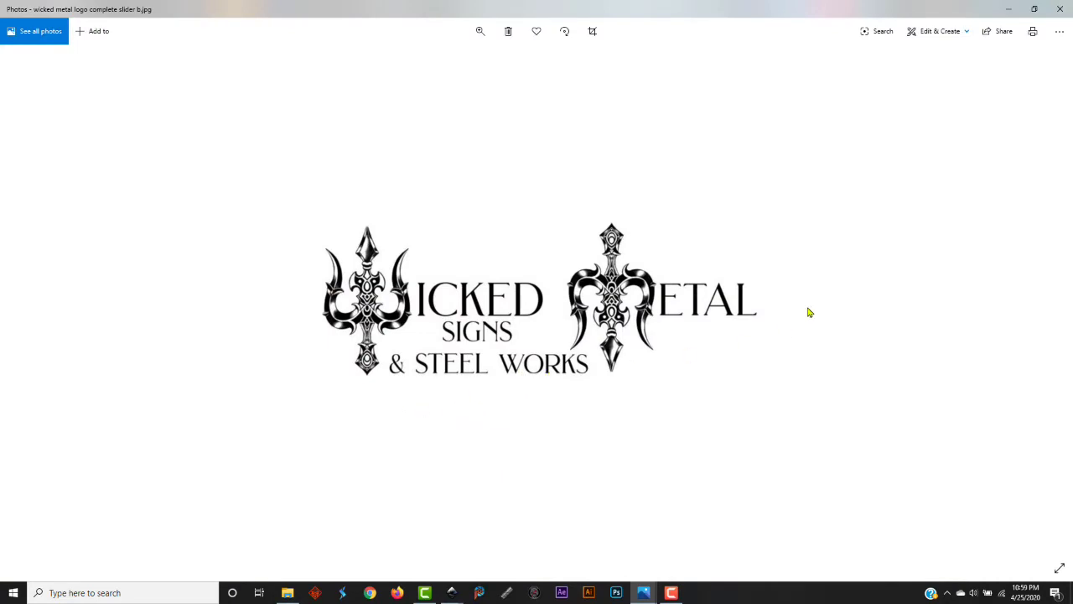
left_click(1060, 12)
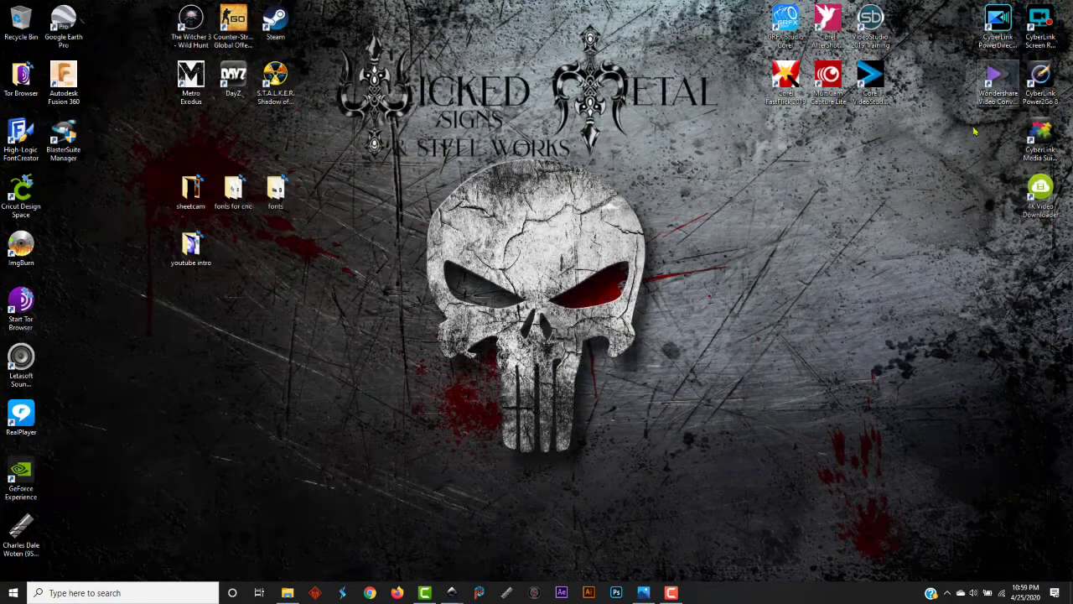
Page through the flag, Navy, Marine Corps, stencil and Montague monogram sign photos, then close Photos.
left_click(643, 593)
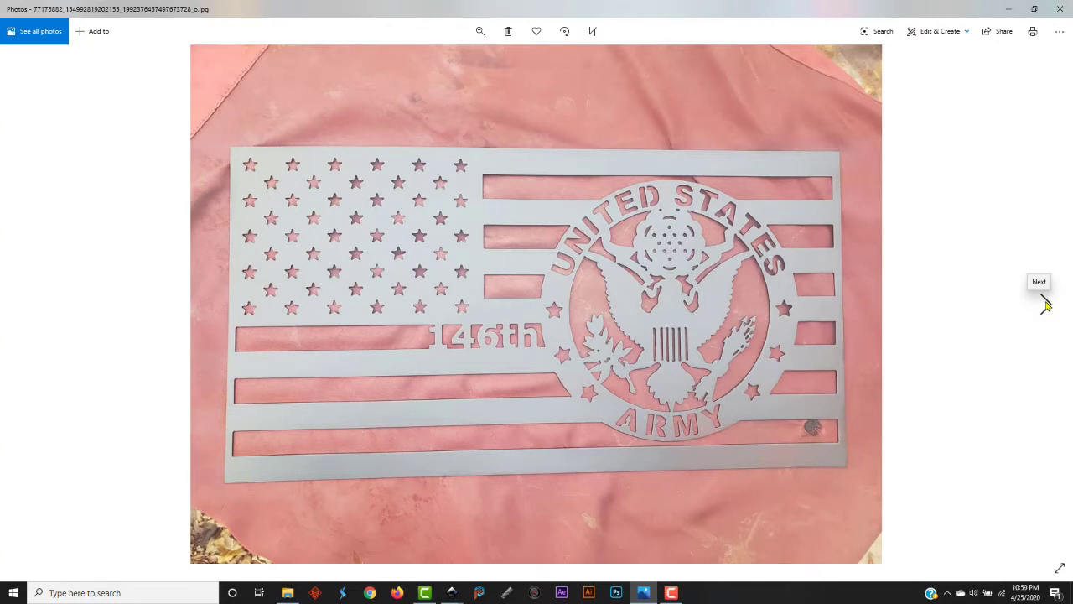
left_click(1045, 304)
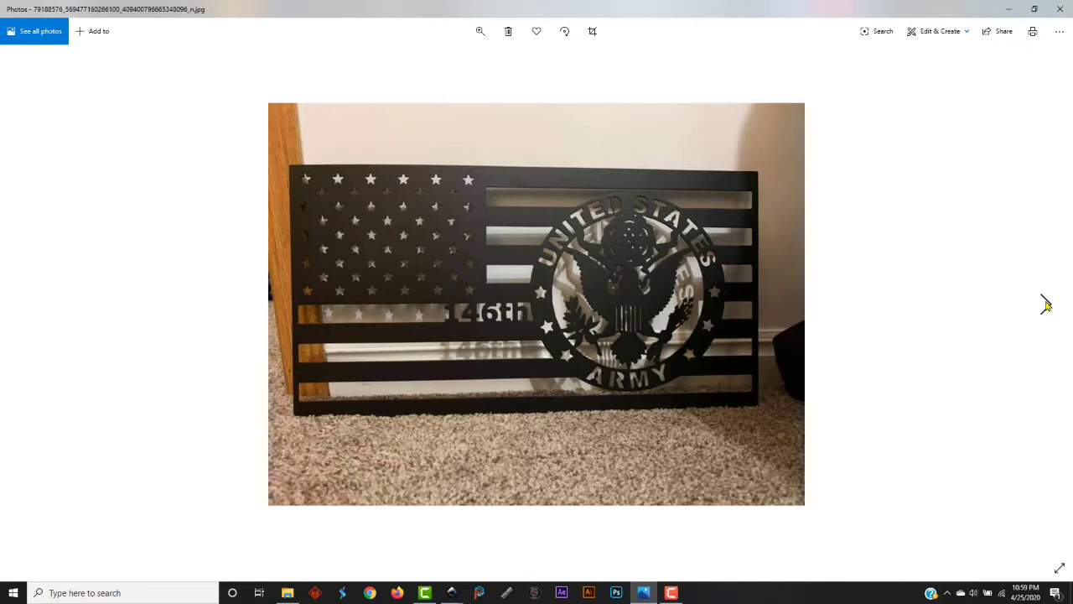
left_click(1046, 304)
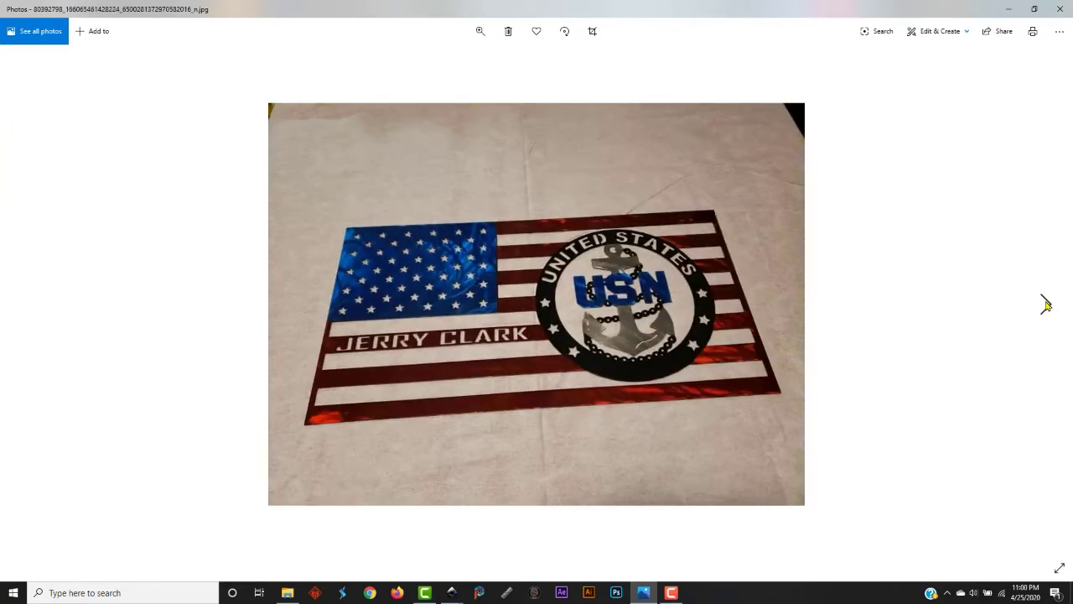
left_click(1045, 304)
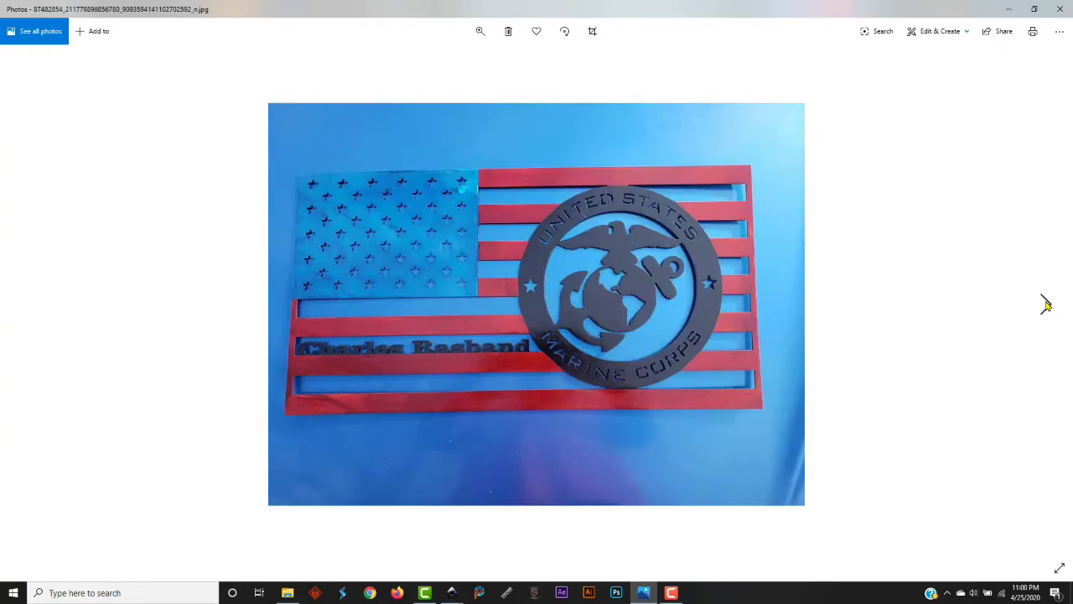
left_click(1045, 304)
left_click(1045, 305)
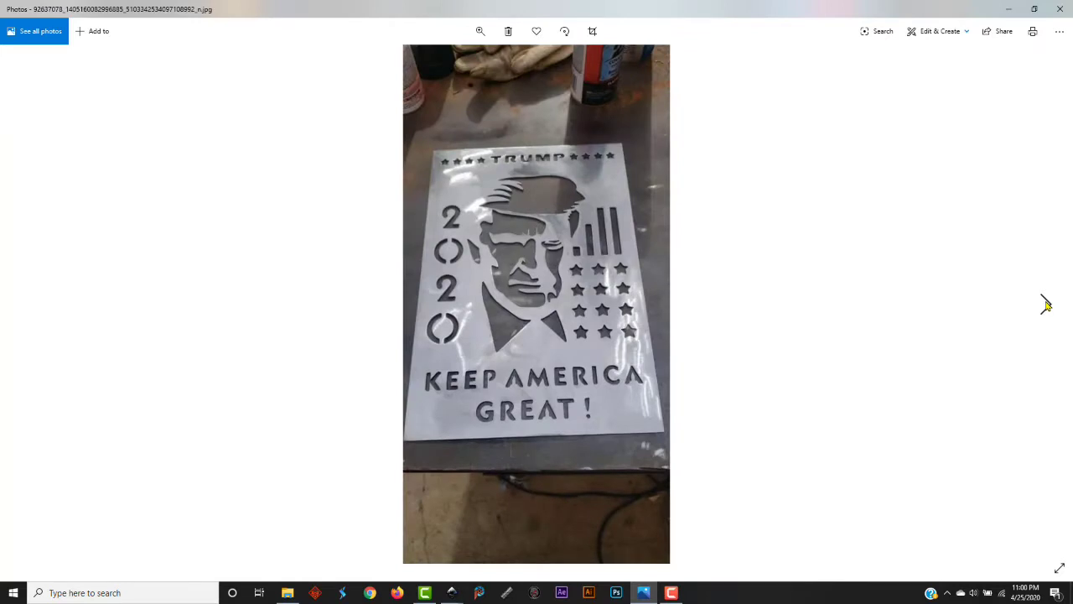
left_click(1046, 304)
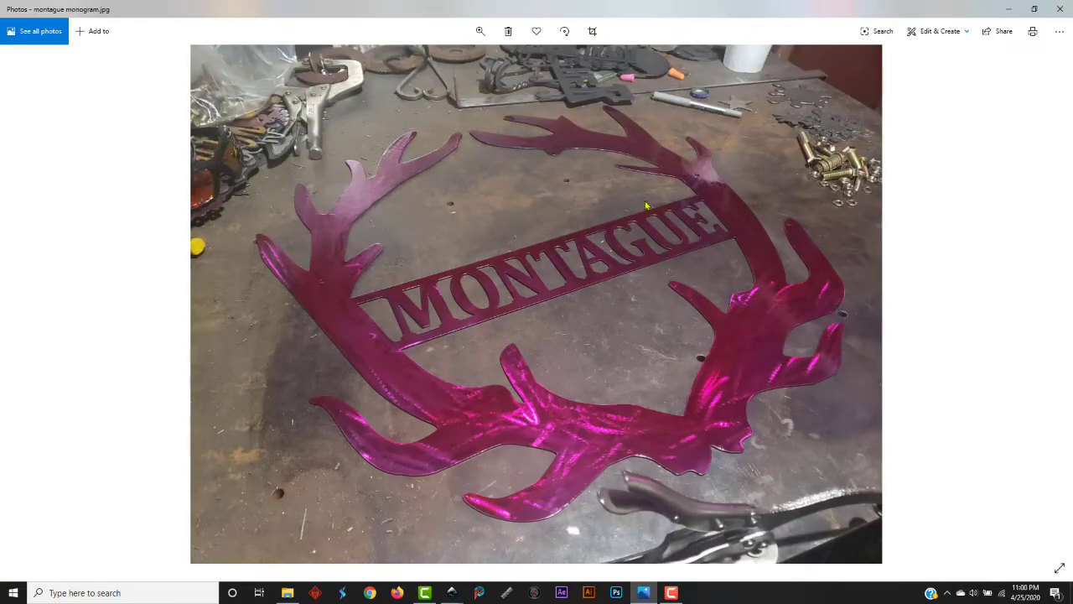
left_click(1058, 15)
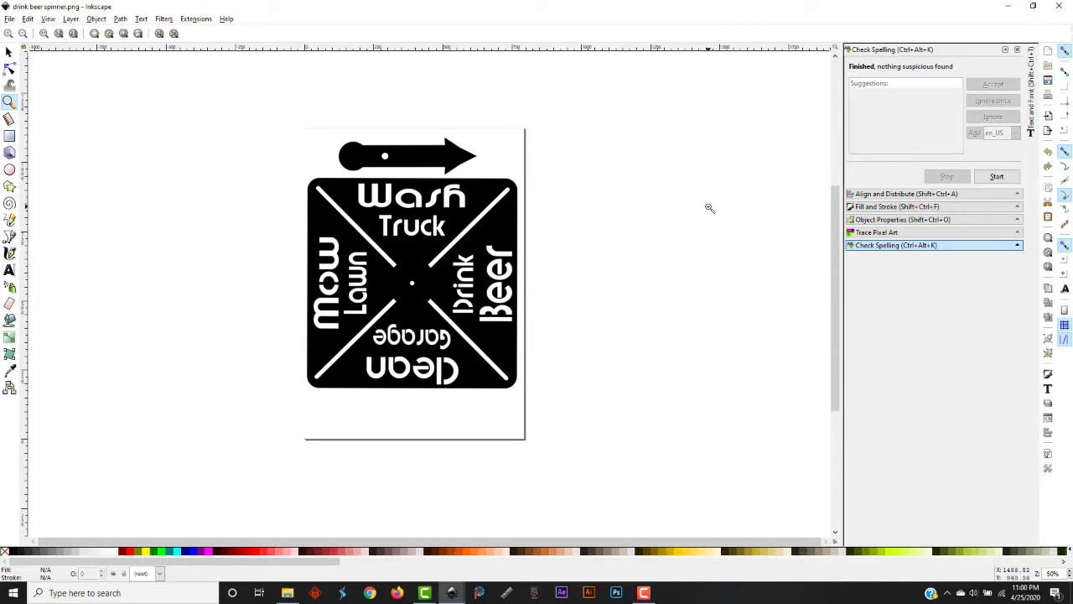
Close the drink beer spinner window, then bring up the Happy Campers sign window and close it.
left_click(1060, 6)
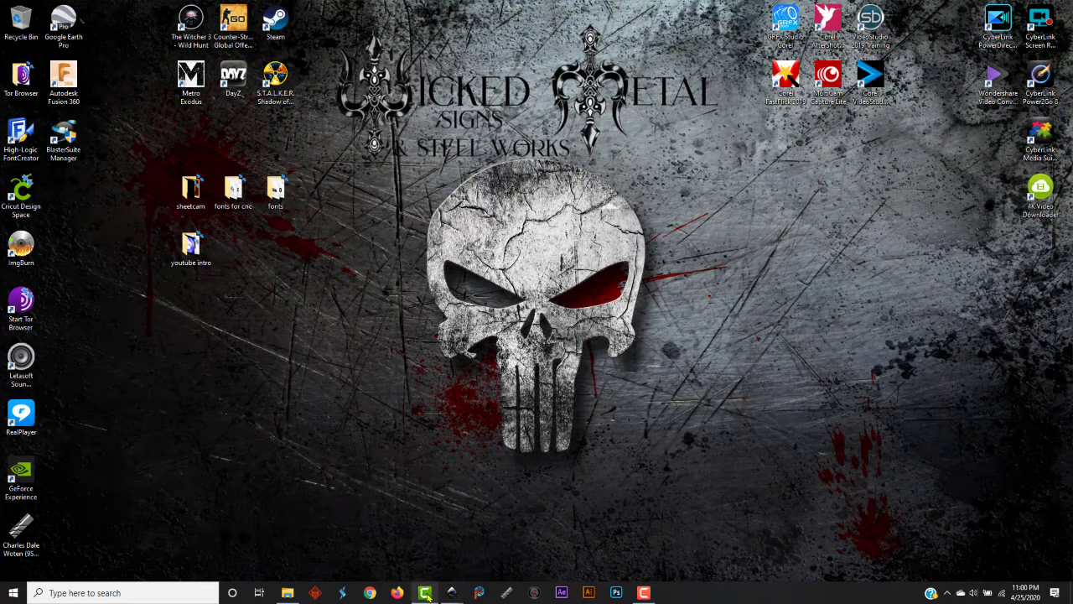
mouse_move(453, 593)
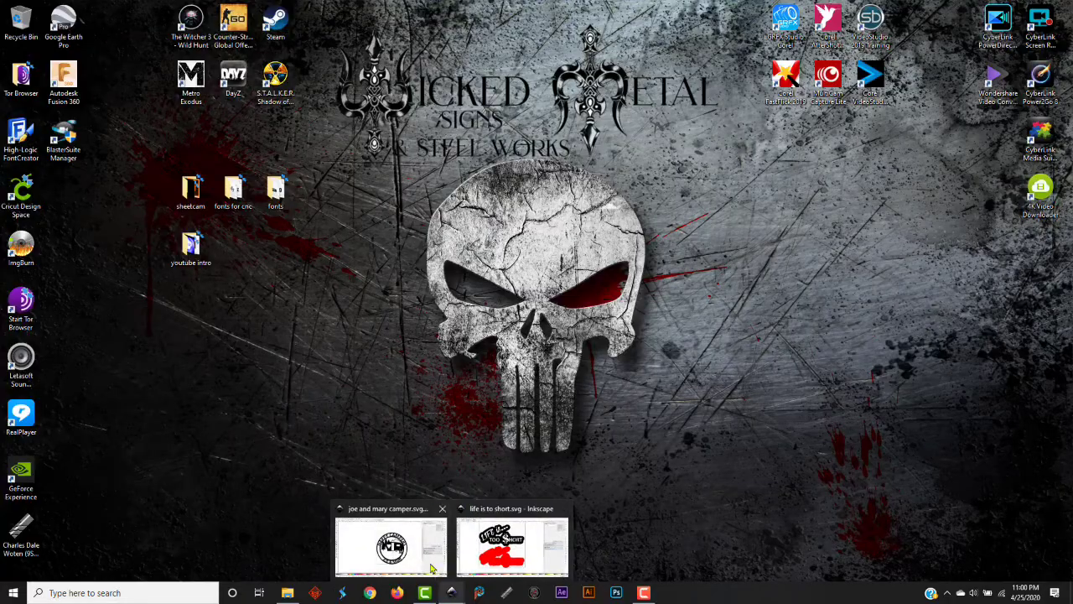
left_click(433, 567)
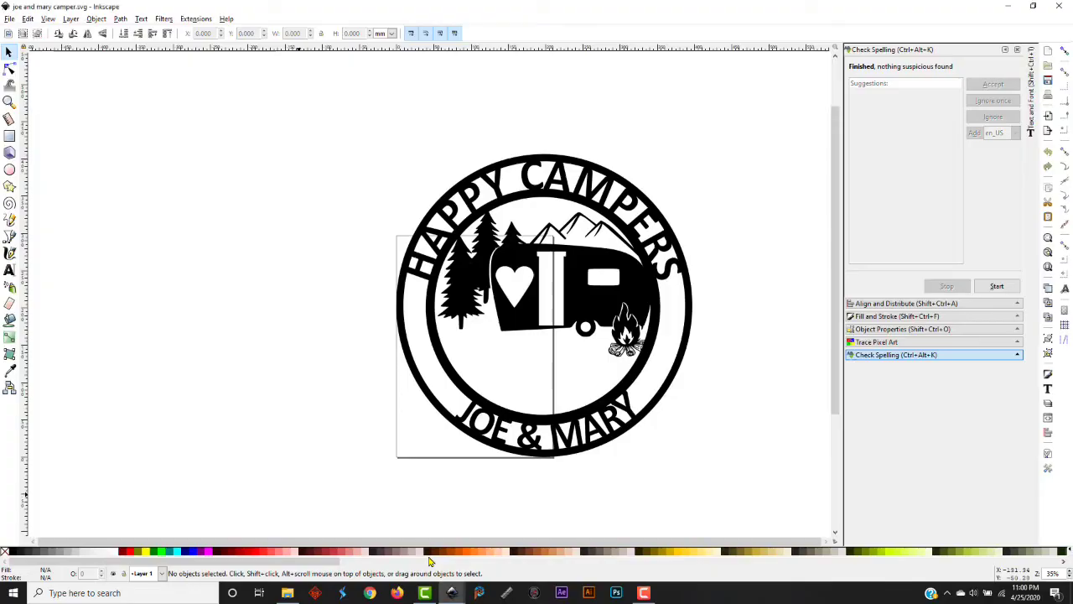
left_click(1059, 7)
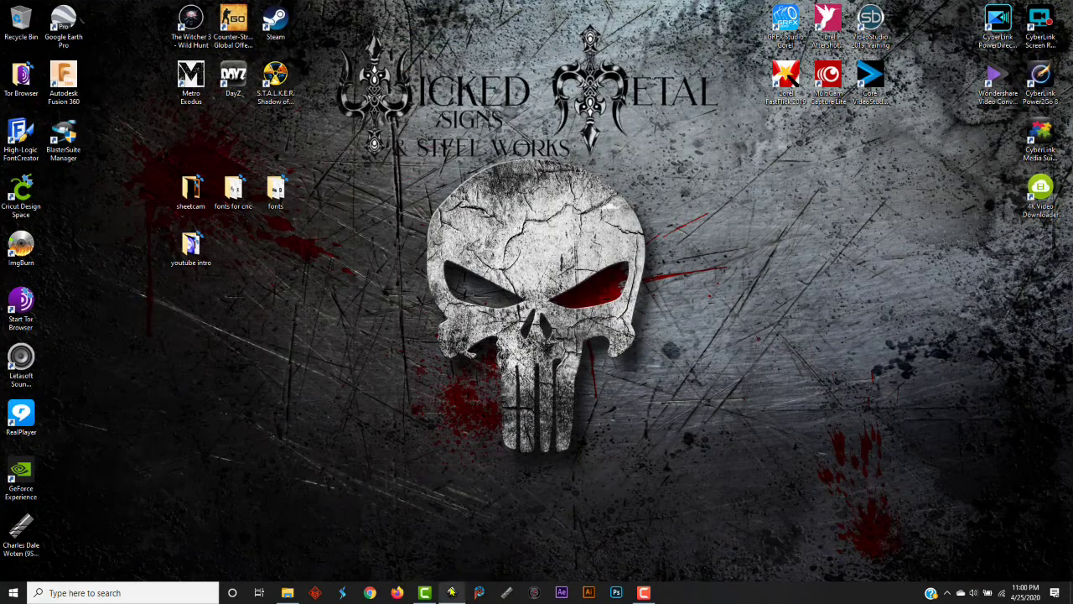
Drag the black Life is too short lettering over the red shape and back, then close the design.
left_click(451, 593)
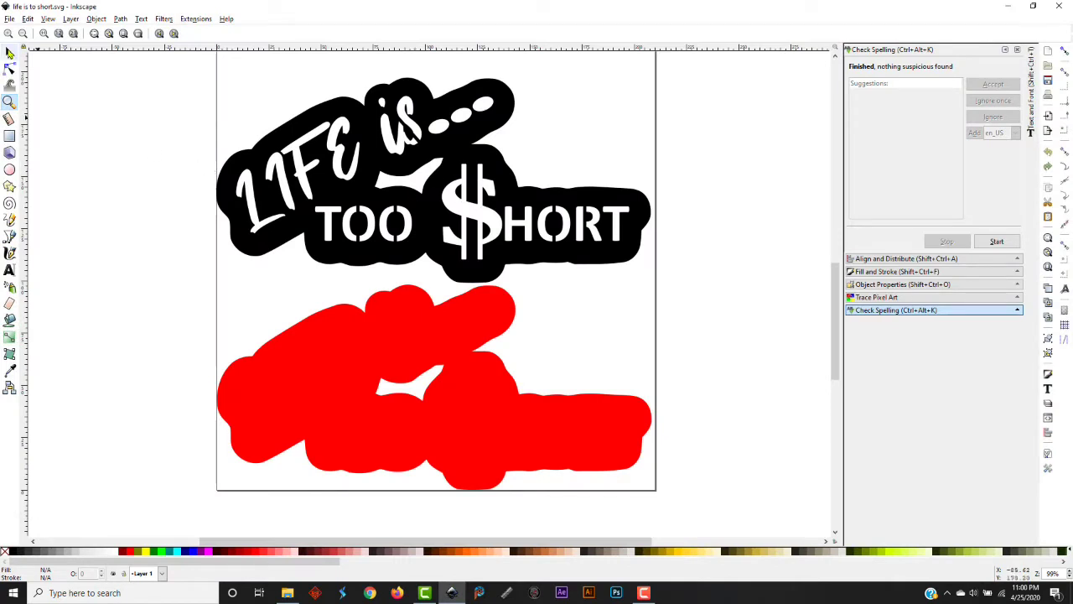
left_click(10, 52)
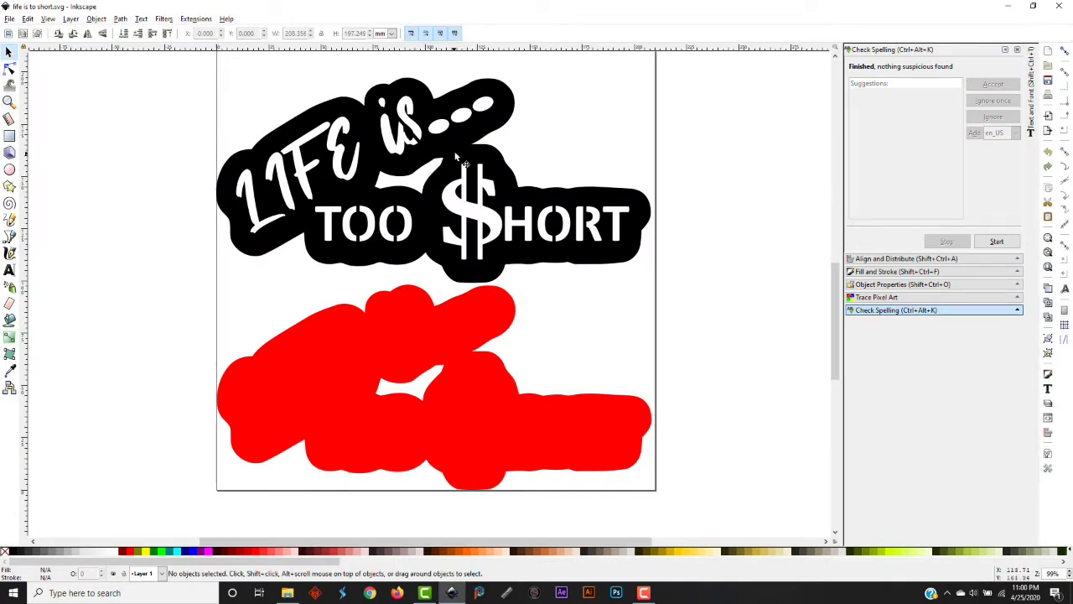
left_click(458, 177)
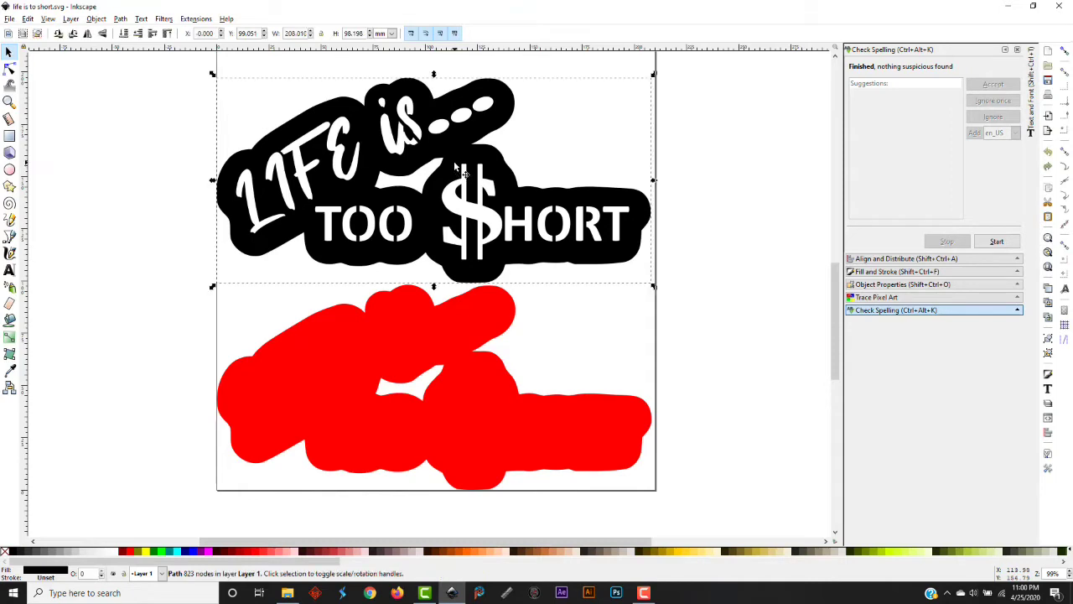
mouse_move(455, 168)
left_mouse_down()
mouse_move(439, 307)
mouse_move(457, 157)
left_mouse_up()
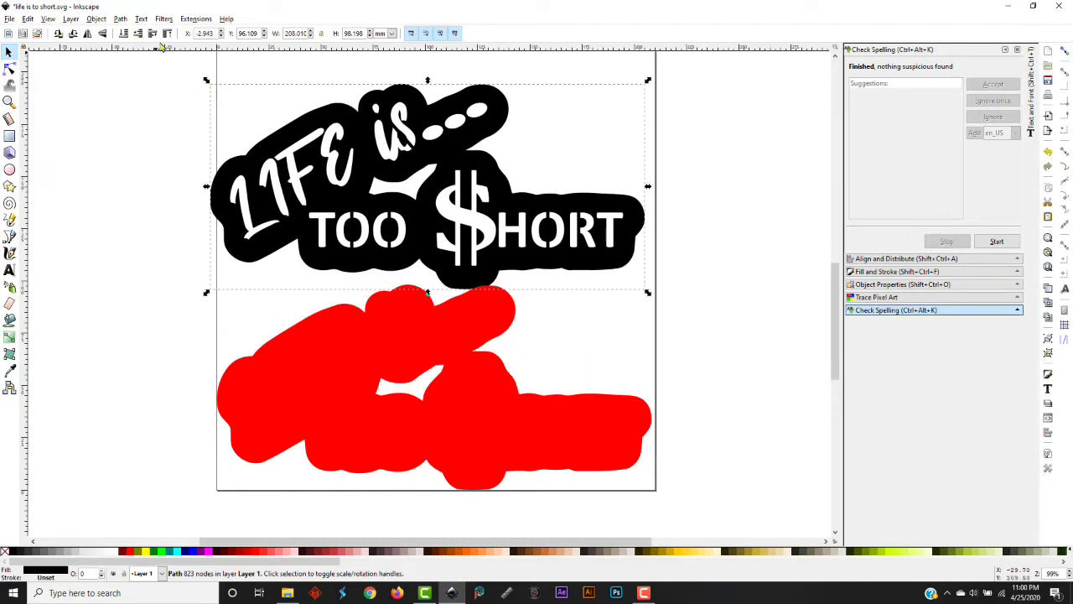
left_click_drag(384, 135, 388, 333)
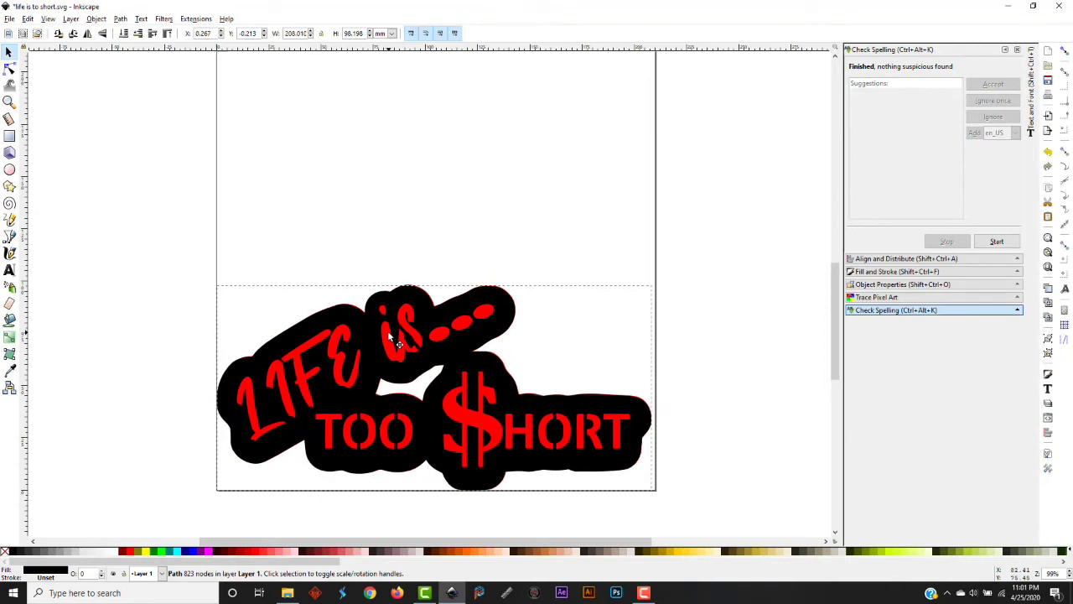
left_click_drag(387, 330, 384, 111)
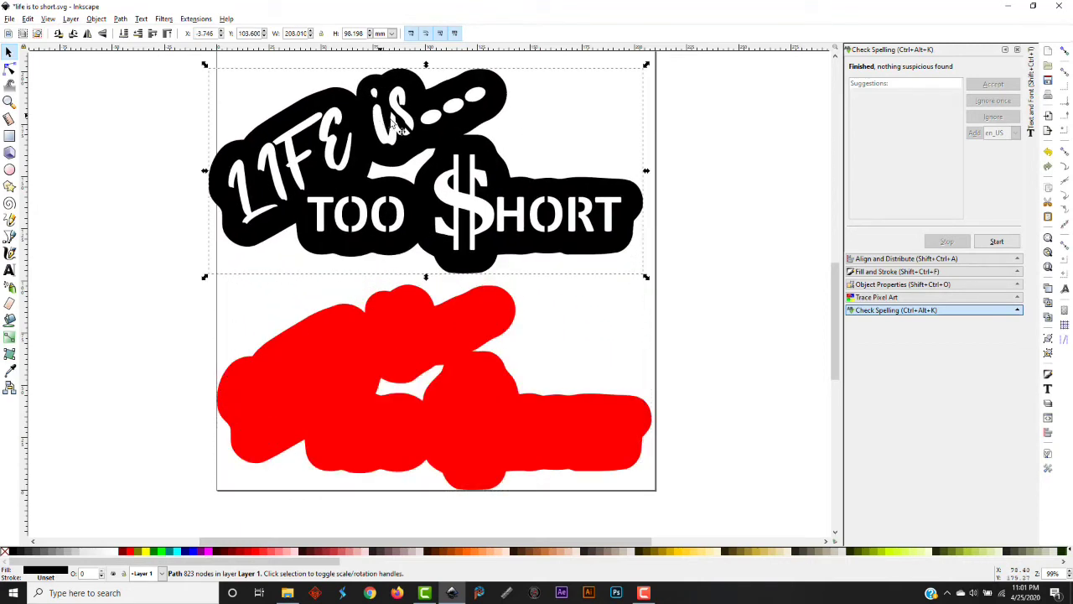
left_click(1058, 6)
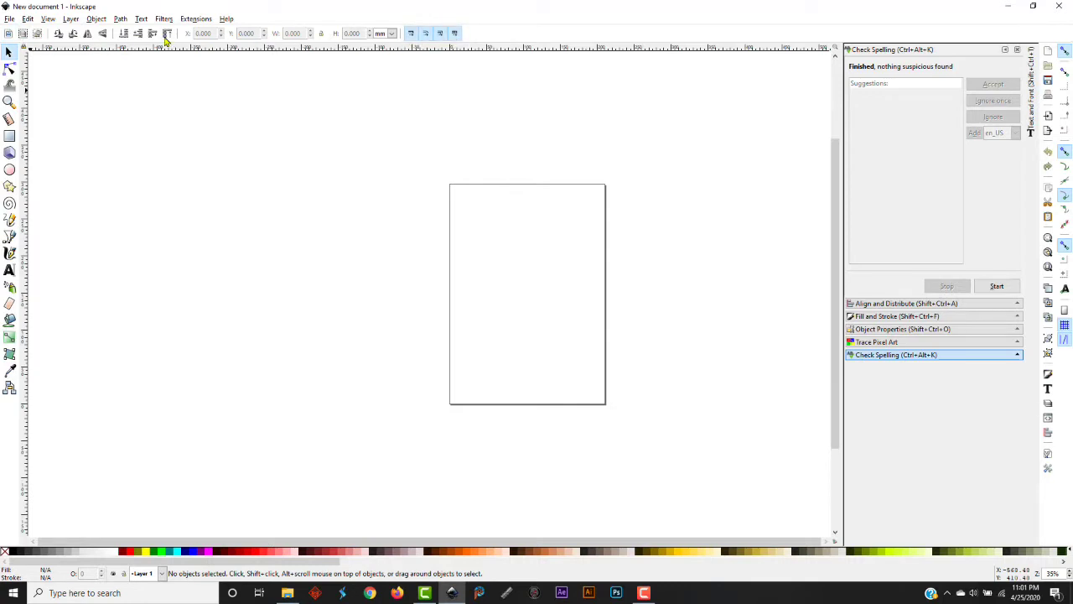
Cycle through the Node, Zoom, Rectangle, Ellipse and Selector tools, then show the File menu.
left_click(10, 72)
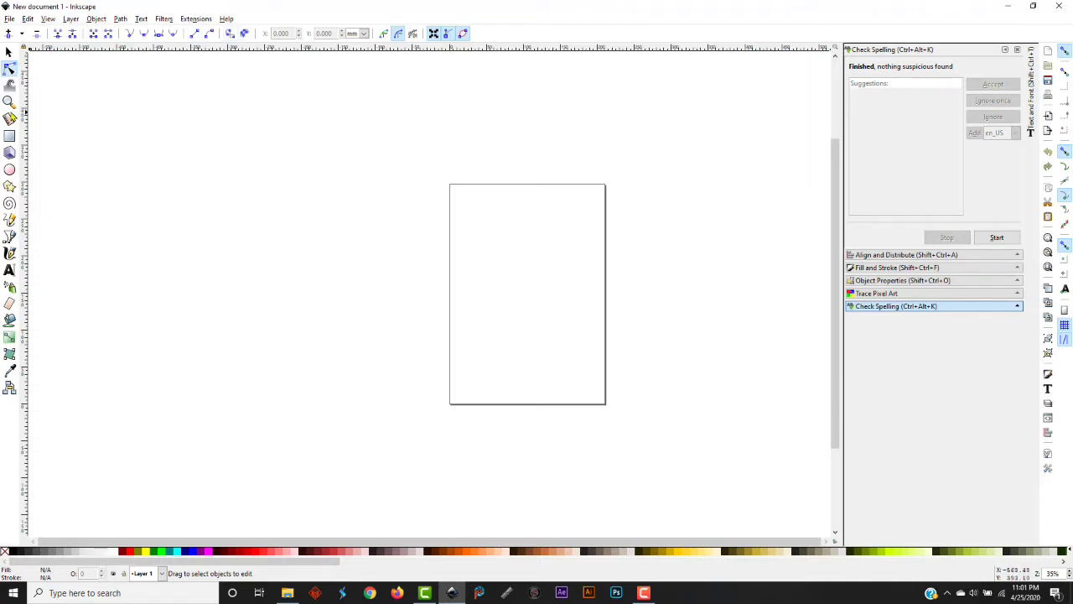
left_click(8, 101)
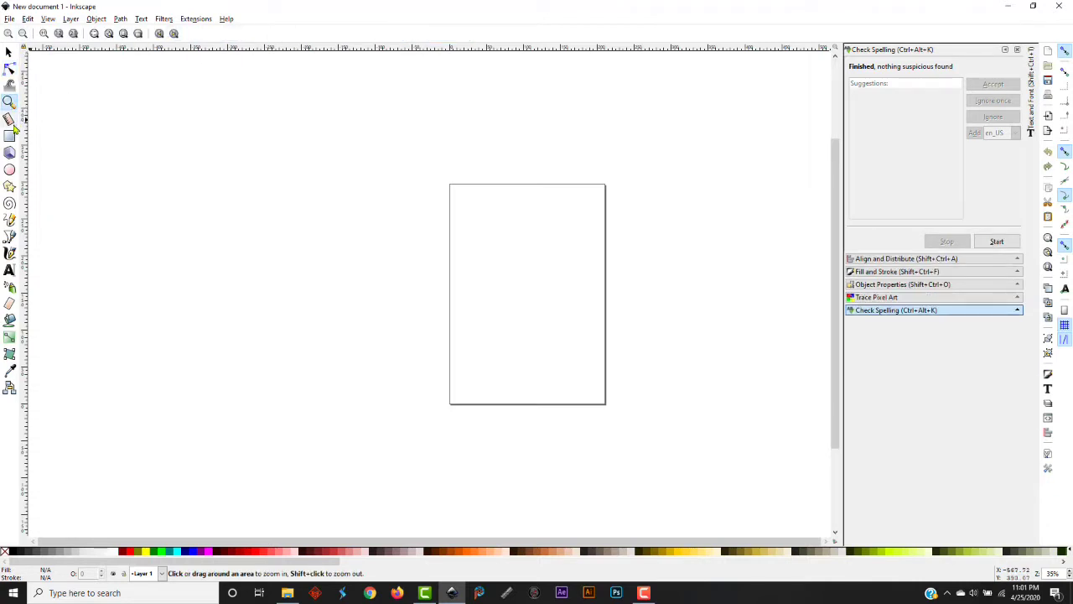
left_click(10, 136)
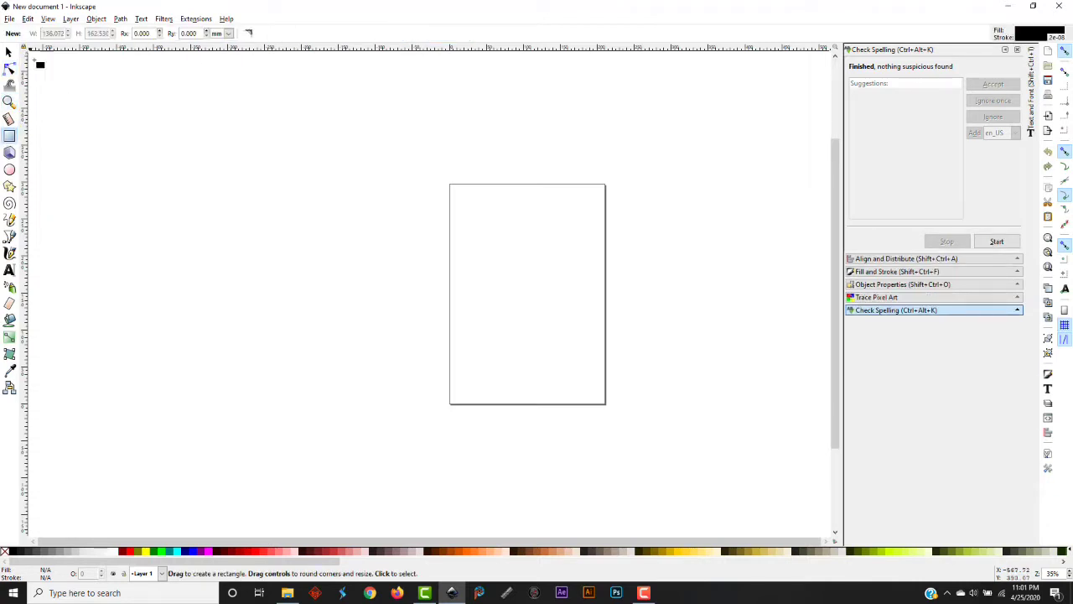
left_click(10, 169)
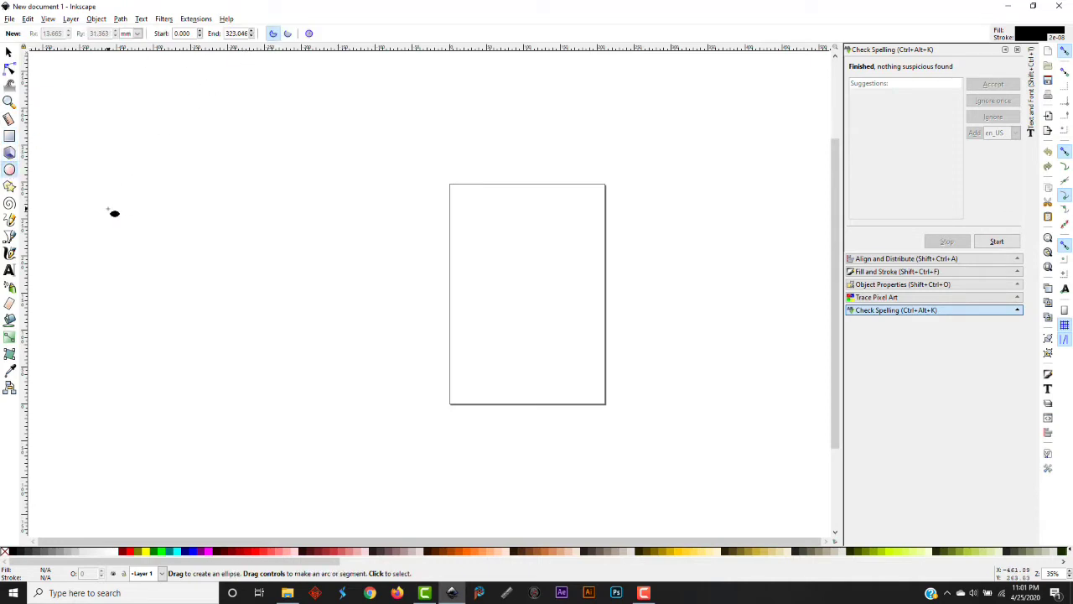
left_click(11, 53)
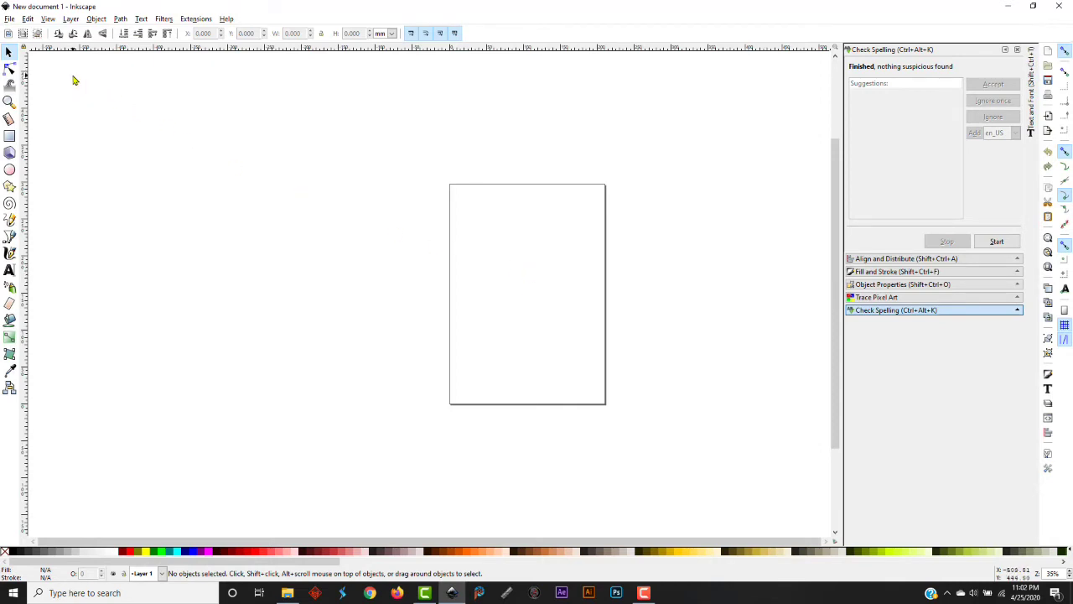
left_click(10, 19)
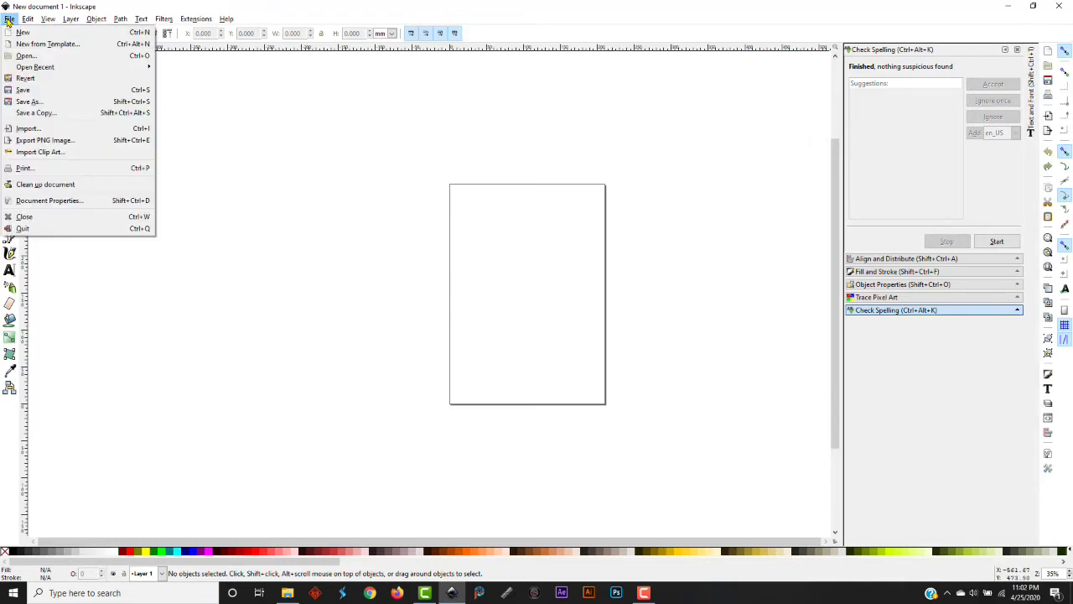
In Document Properties, set display and page-size units to inches and the page to 24 × 24 in.
left_click(73, 203)
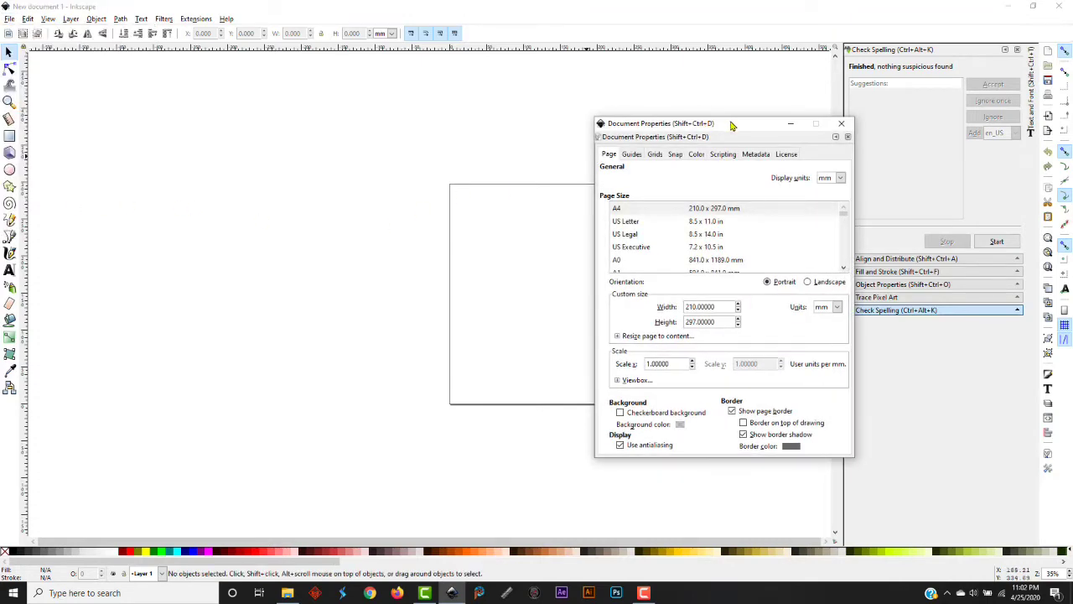
left_click_drag(730, 124, 217, 72)
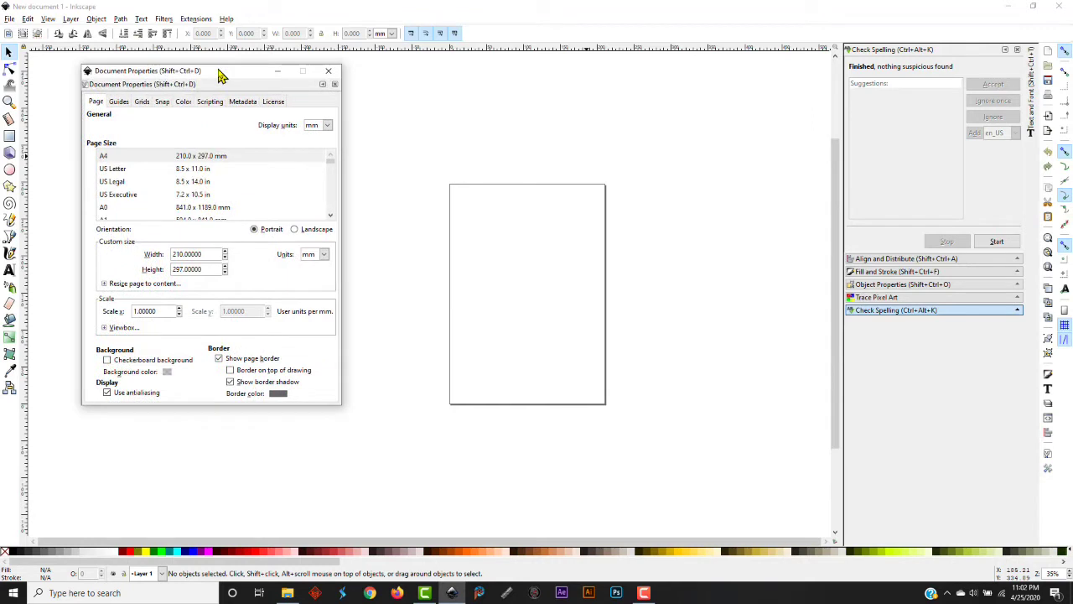
left_click(327, 126)
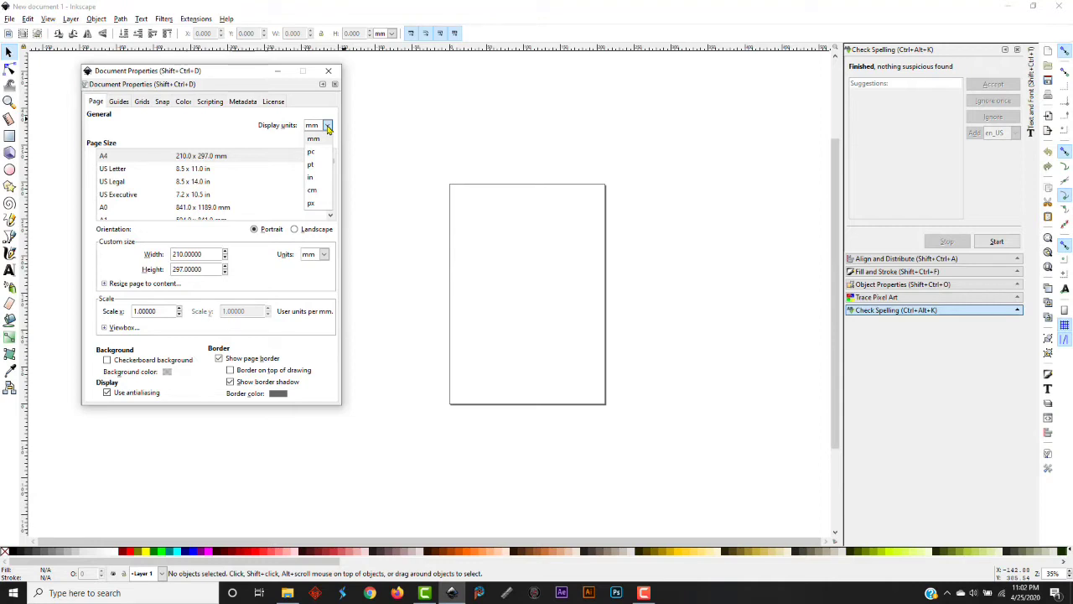
left_click(318, 177)
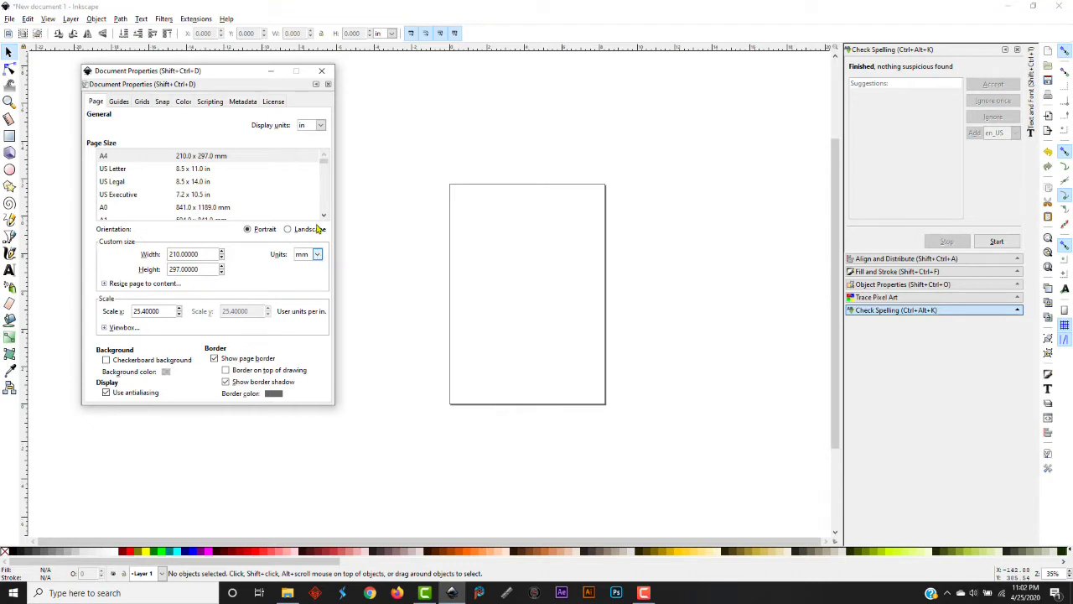
left_click(317, 254)
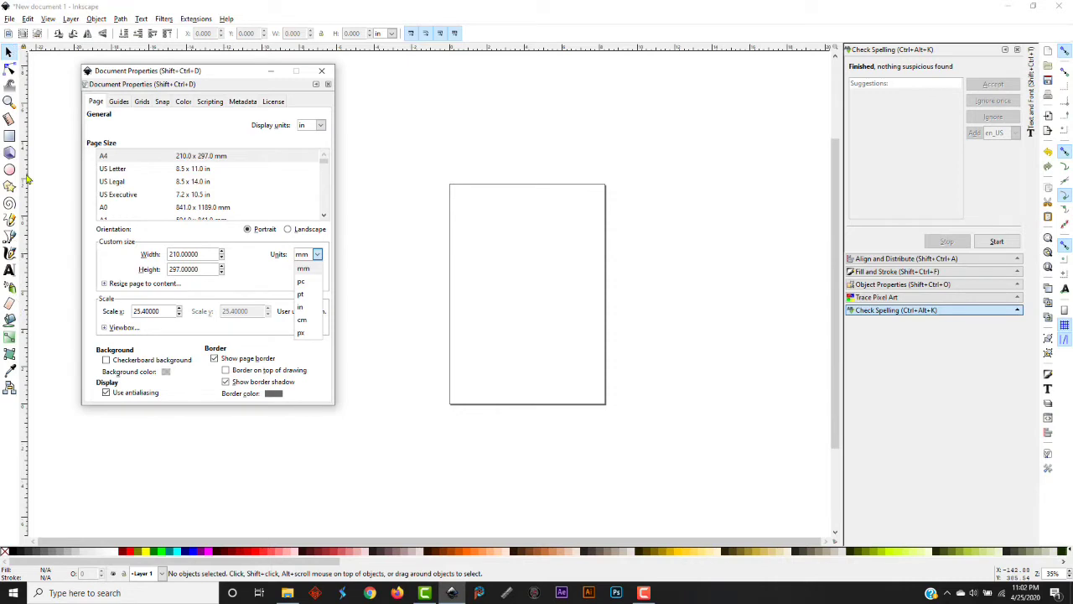
left_click(310, 309)
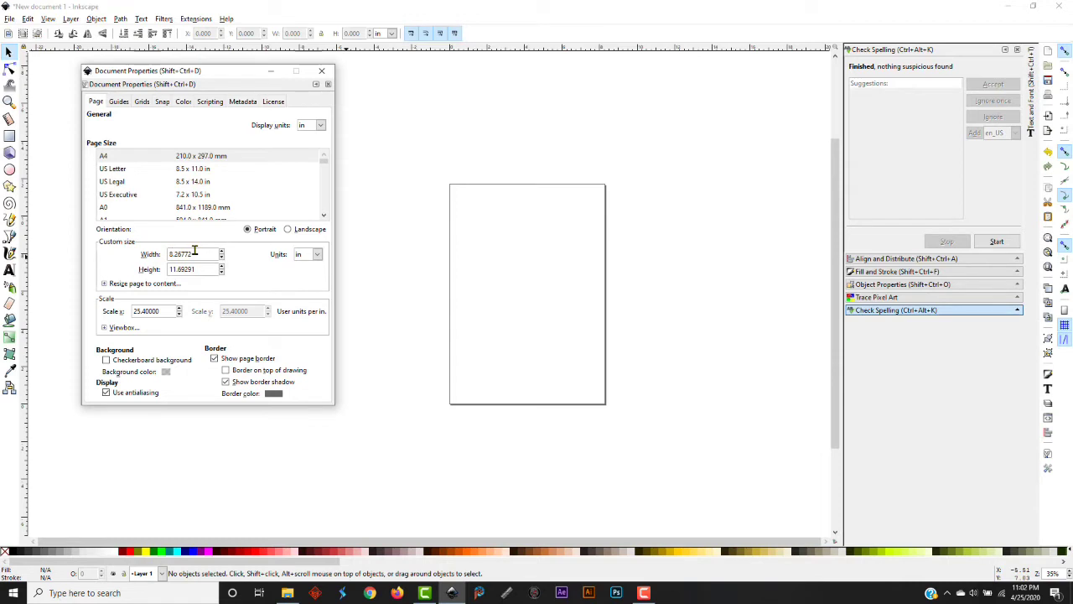
left_click_drag(200, 254, 164, 259)
type("24")
key("Tab")
type("24")
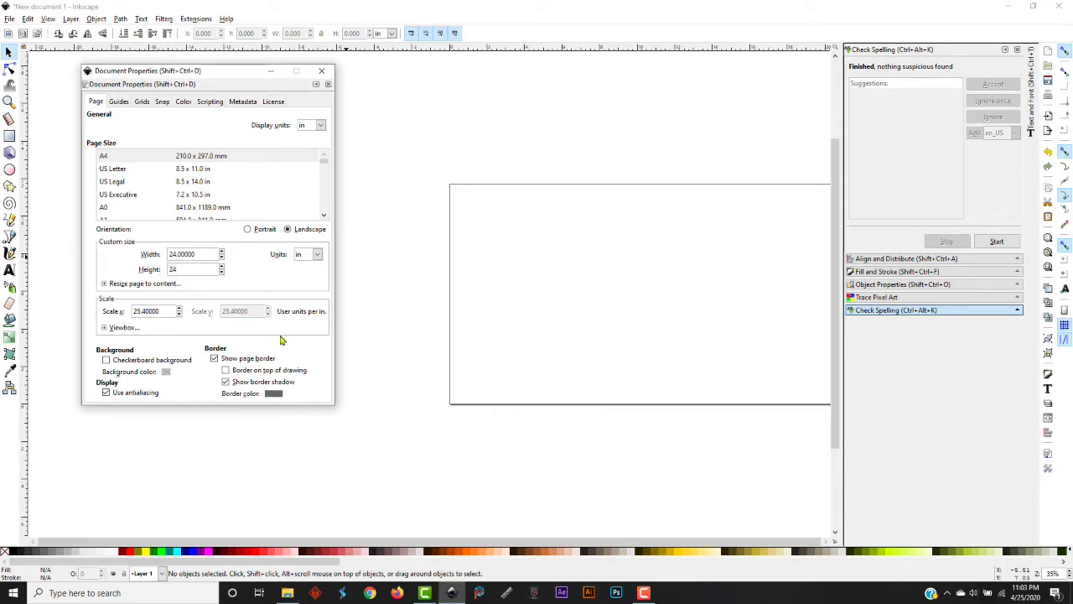
left_click(325, 72)
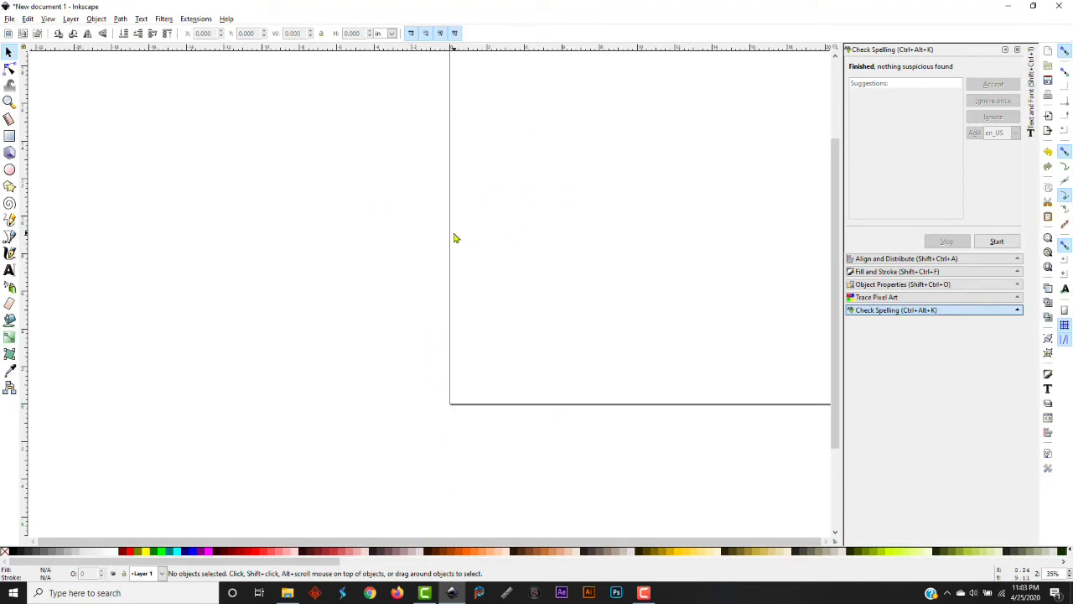
Zoom out to 18% and pan until the full 24 × 24 in page is visible.
key("minus")
key("minus")
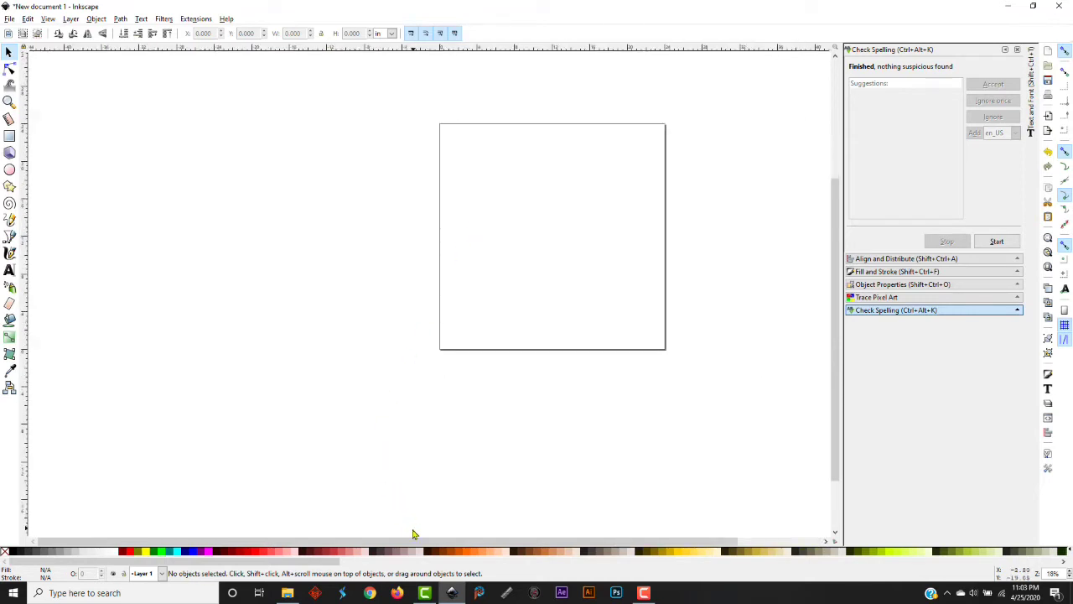
left_click_drag(411, 546, 505, 542)
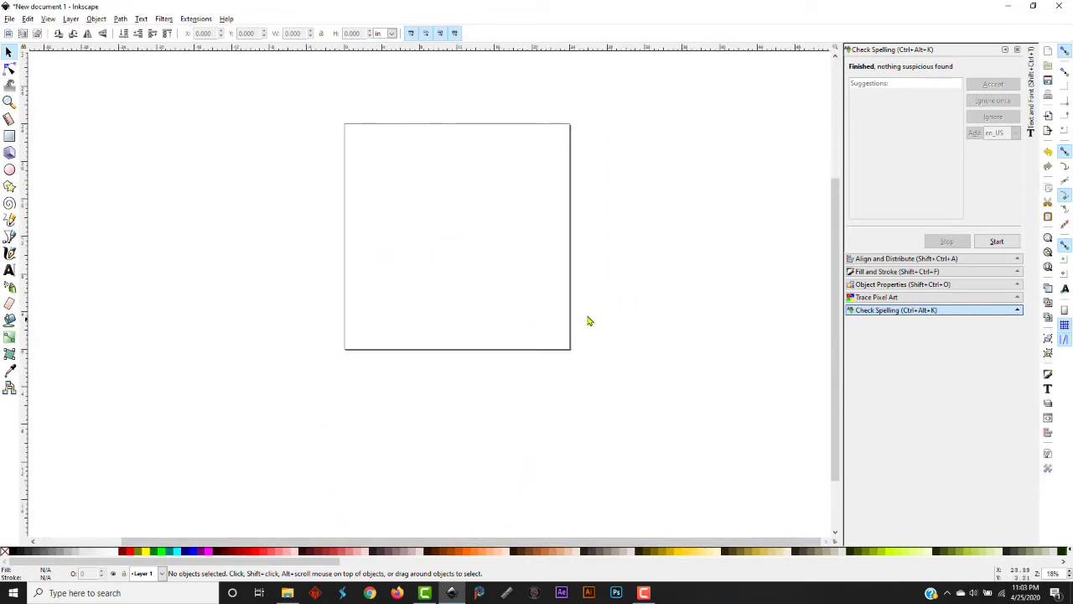
left_click_drag(834, 329, 834, 297)
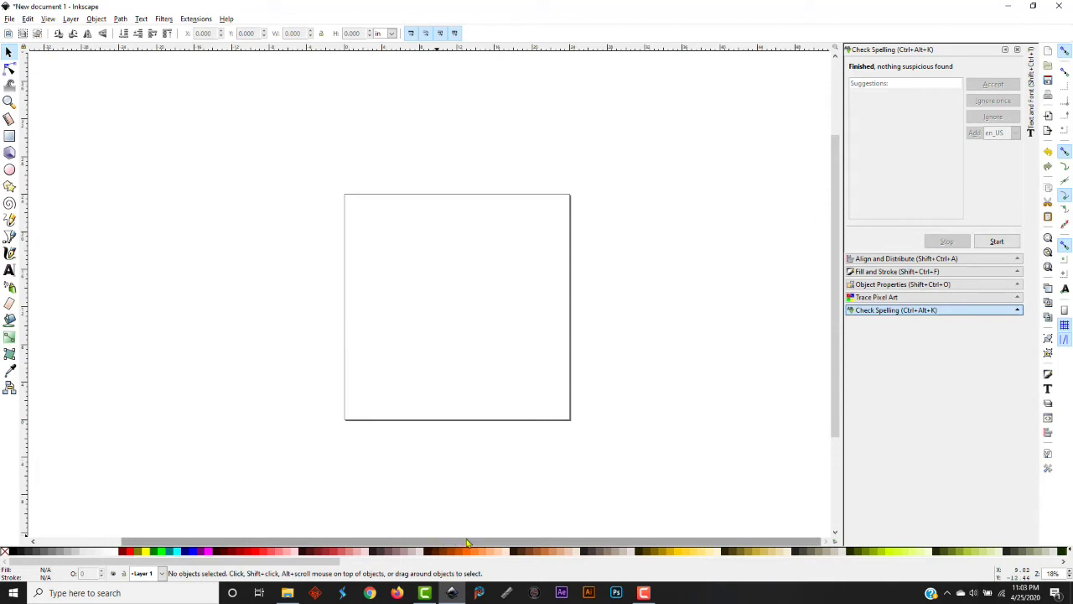
mouse_move(487, 543)
left_mouse_down()
mouse_move(392, 543)
mouse_move(469, 543)
left_mouse_up()
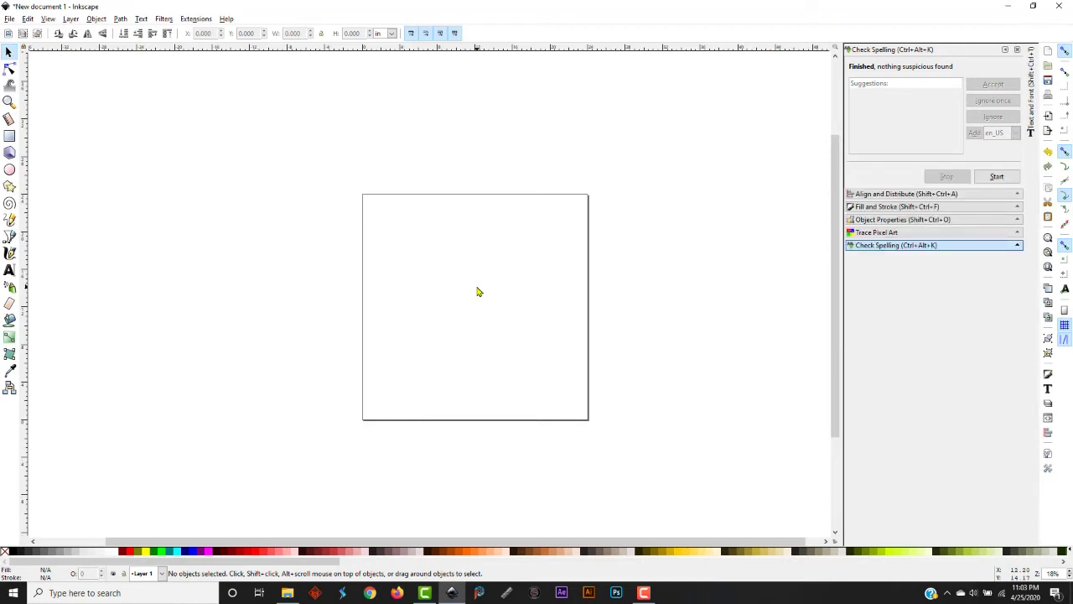
left_click_drag(476, 291, 419, 247)
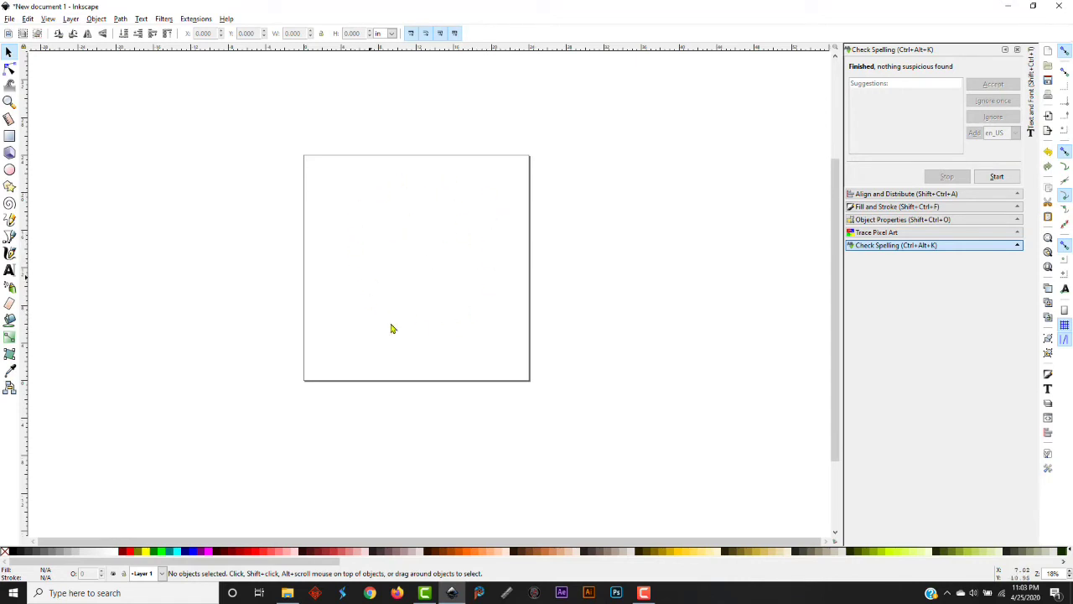
Bring the LIKE A GOOD NEIGHBOR sign SVG from Plasma Sign Projects onto the canvas, shifted left.
left_click(287, 592)
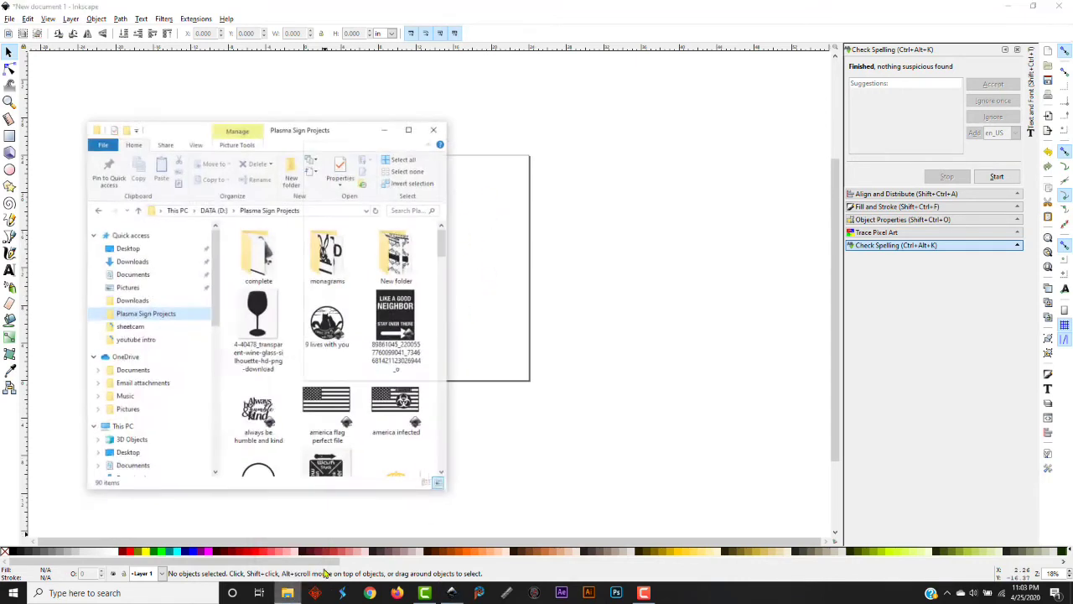
left_click_drag(291, 118, 786, 41)
left_click(892, 235)
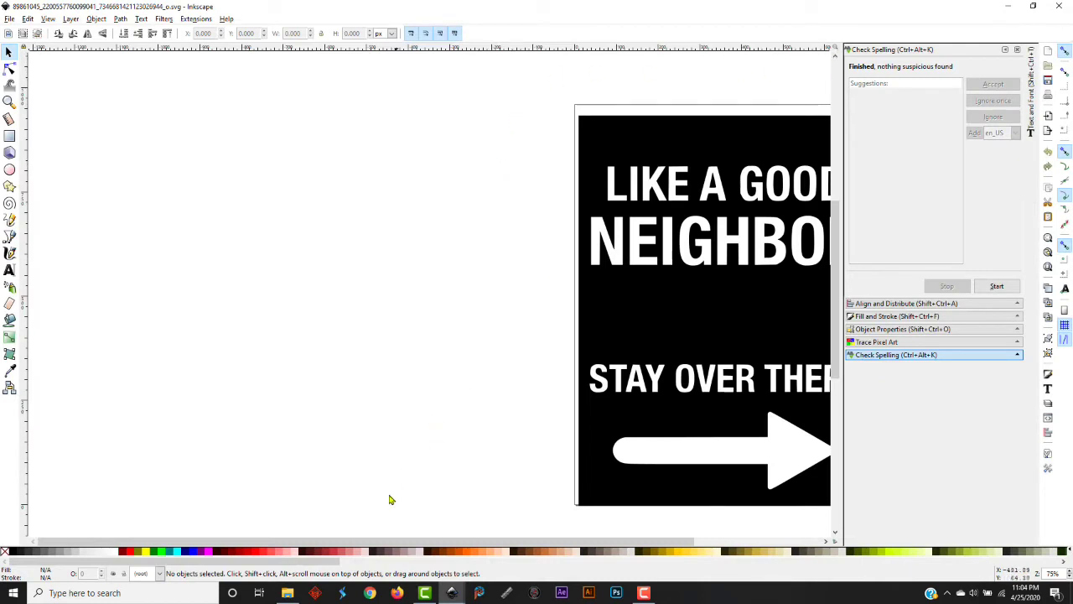
left_click_drag(445, 541, 570, 536)
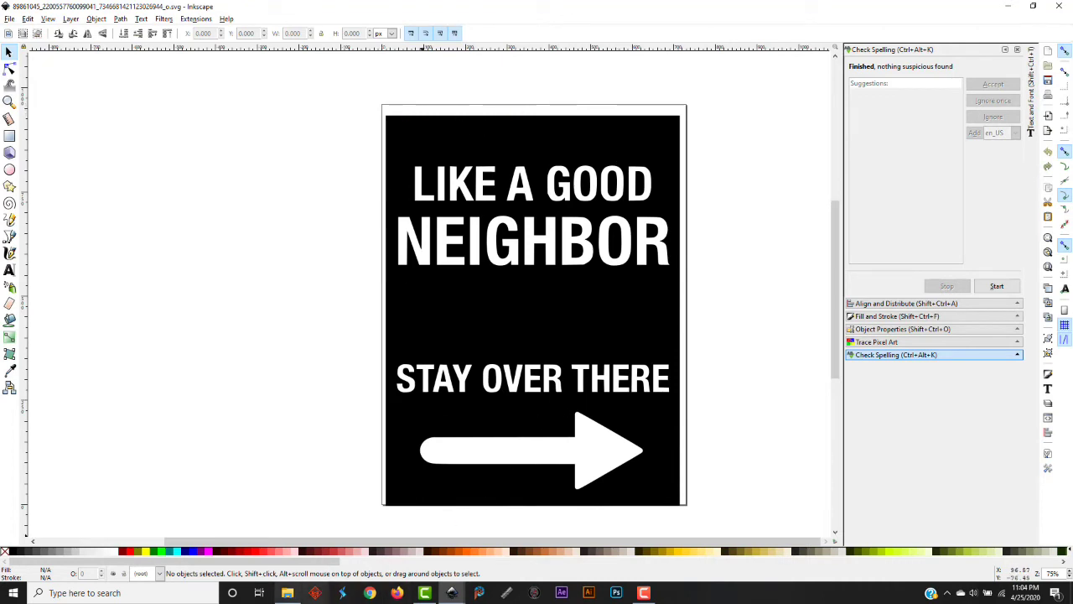
left_click(288, 592)
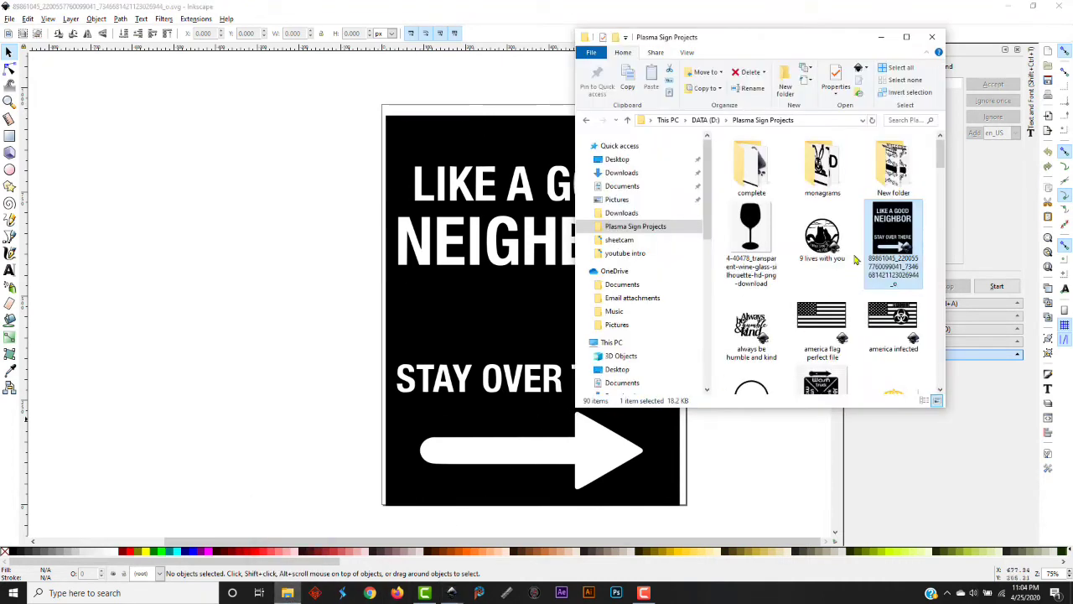
left_click_drag(871, 227, 351, 305)
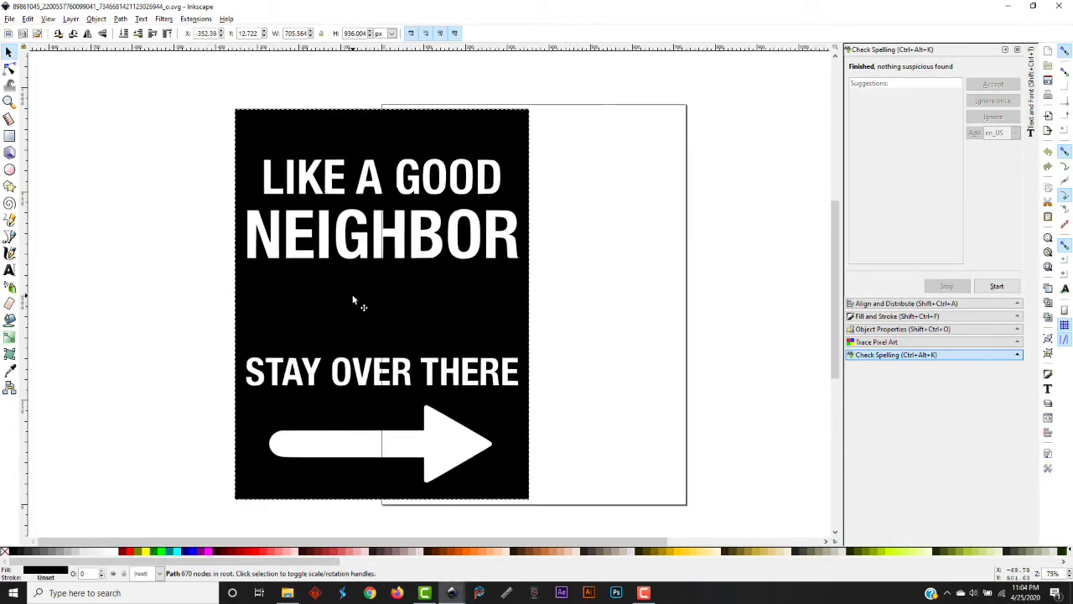
Save the sign with its artwork shifted left and check its thumbnail in the folder.
left_click(8, 18)
left_click(25, 89)
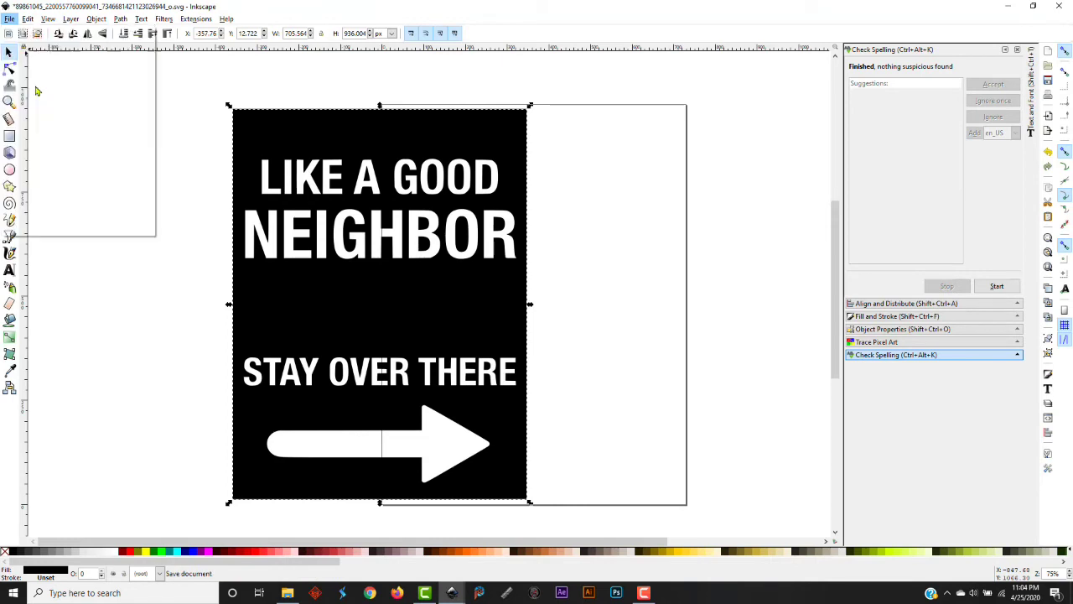
left_click(287, 593)
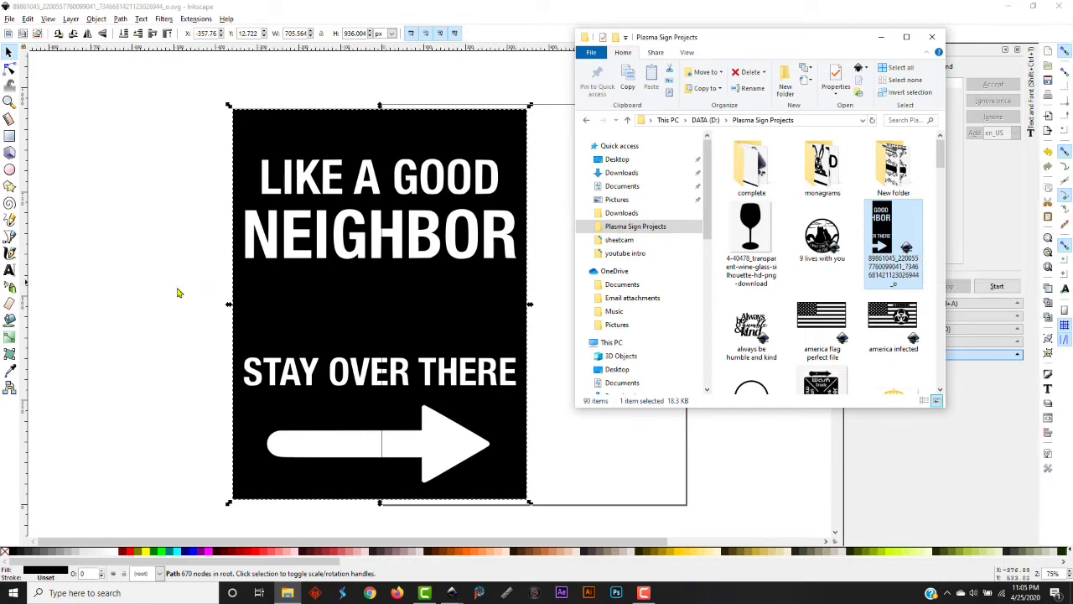
left_click(120, 292)
Move the sign back onto the page, resave it, and recheck the folder thumbnail.
mouse_move(392, 291)
left_mouse_down()
mouse_move(564, 300)
mouse_move(541, 300)
left_mouse_up()
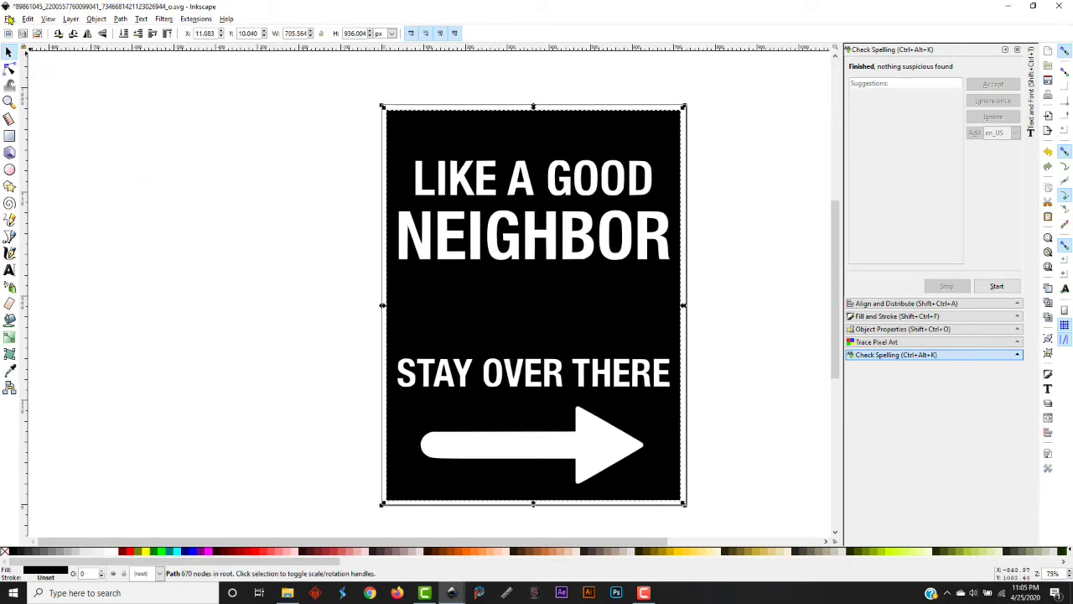
left_click(9, 18)
left_click(27, 90)
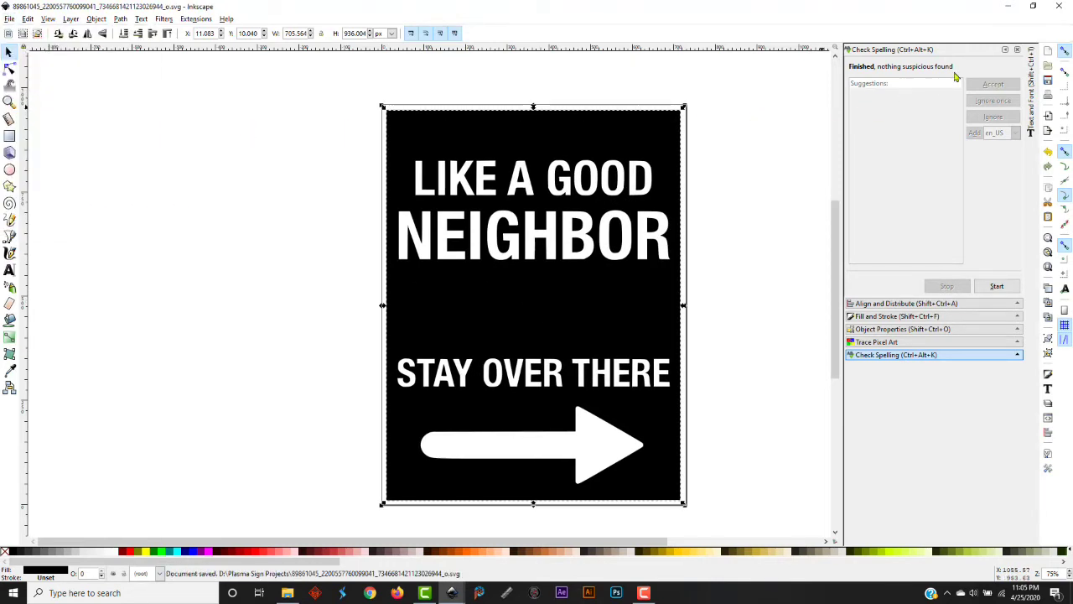
left_click(287, 592)
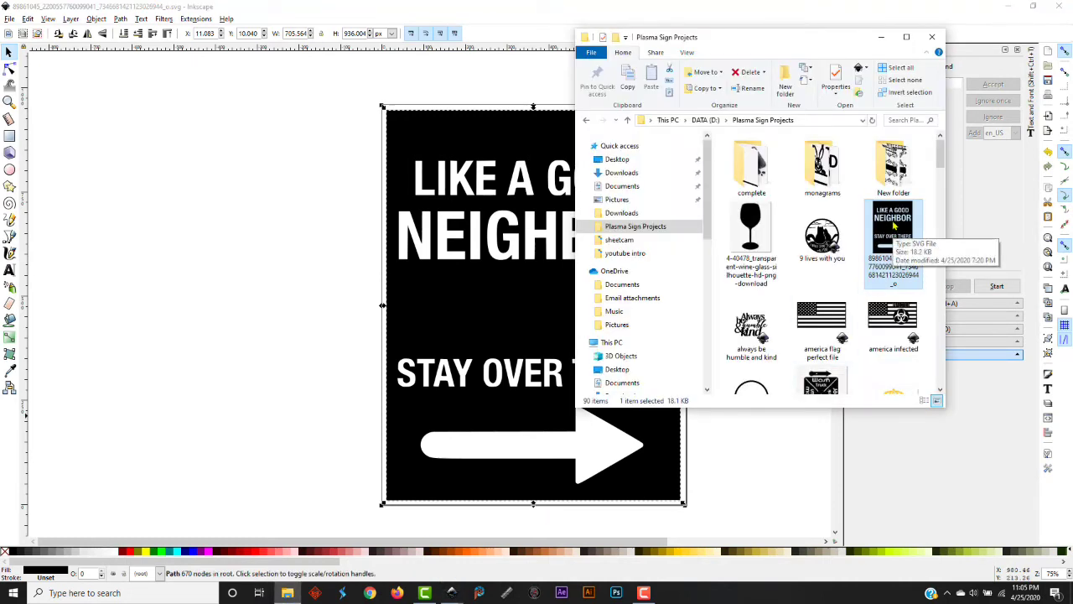
left_click(249, 254)
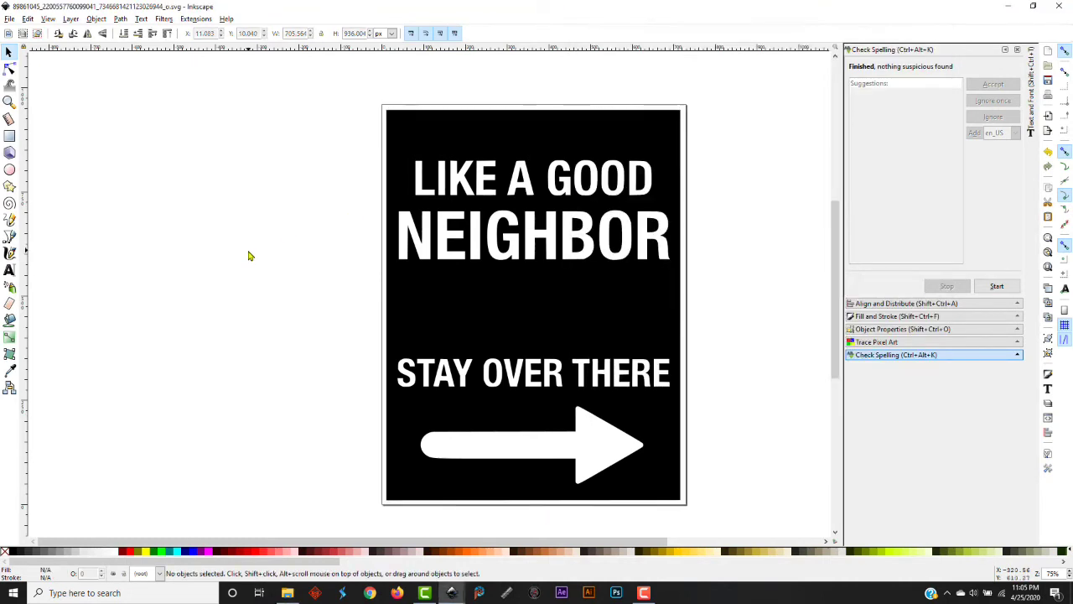
Close the sign document, scroll the Plasma Sign Projects file list, then close File Explorer.
left_click(1059, 8)
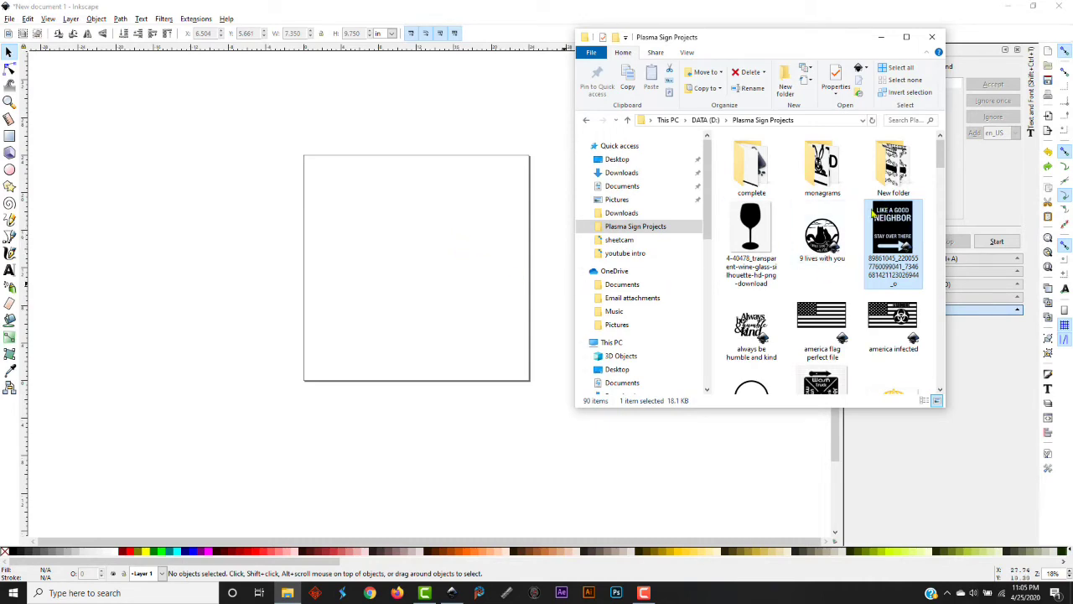
scroll(857, 283, "down", 5)
scroll(858, 282, "down", 10)
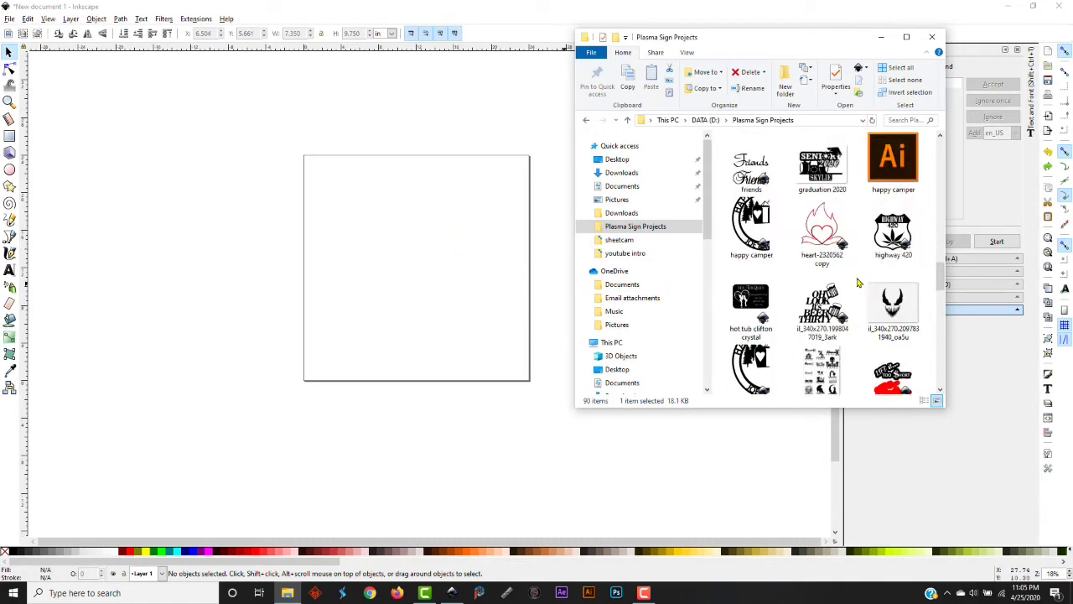
scroll(857, 283, "up", 20)
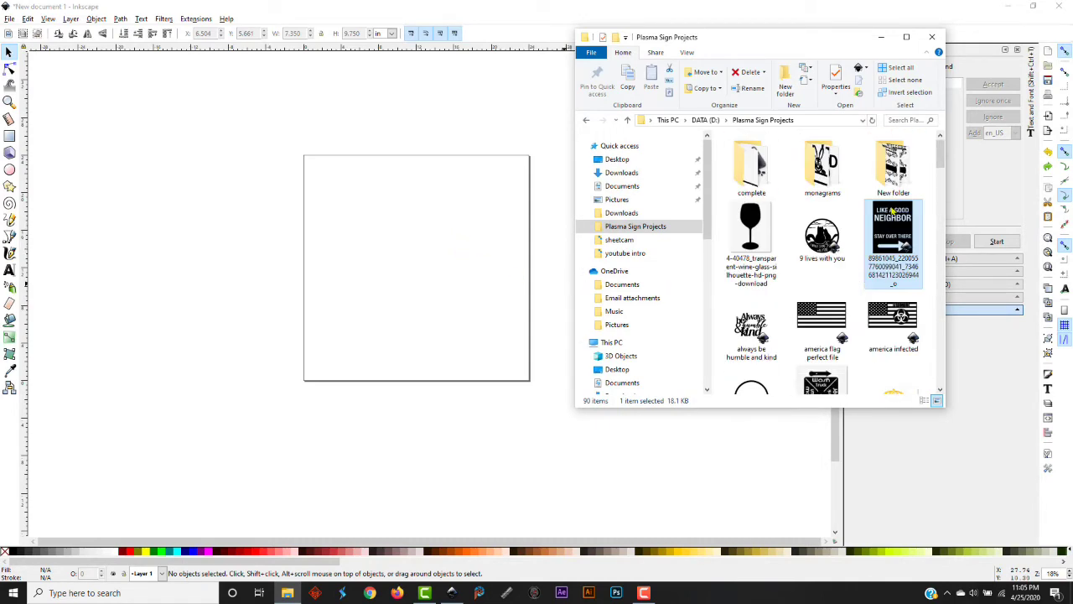
left_click(932, 39)
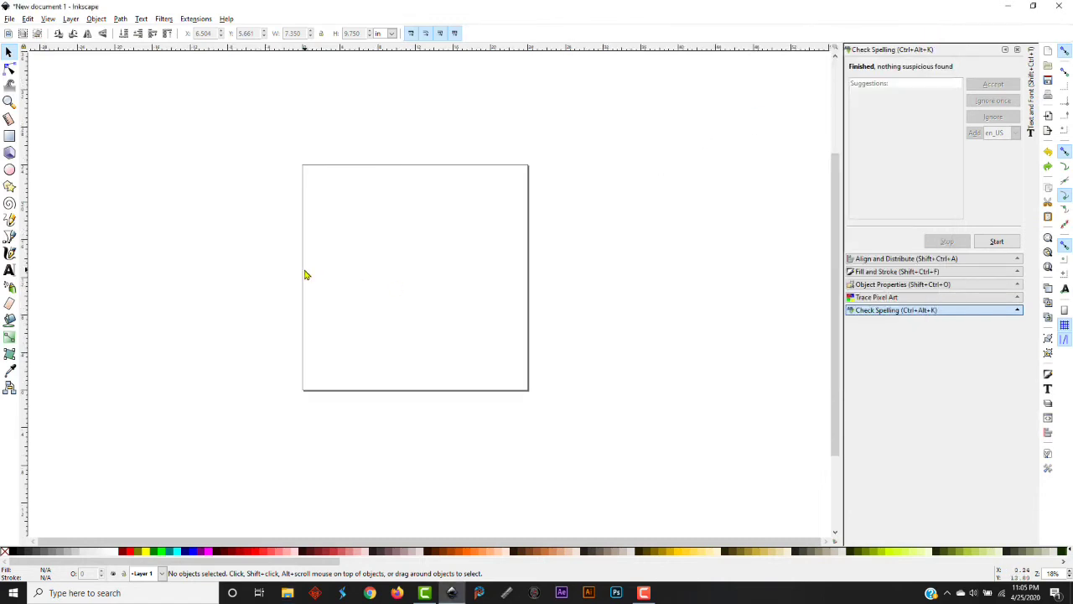